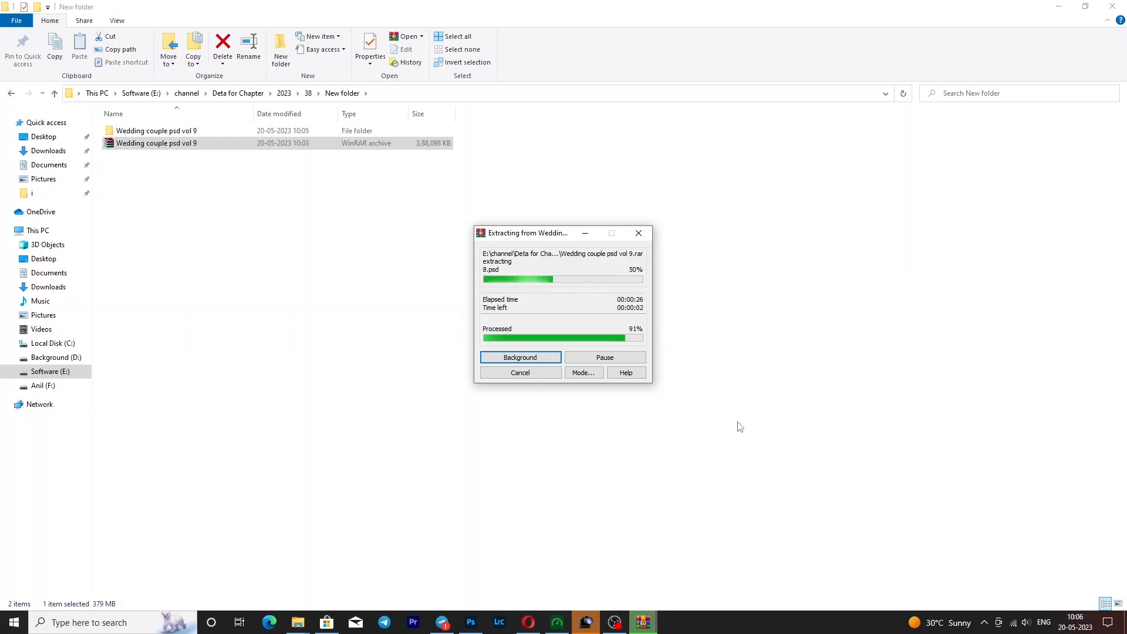
# - Open the extracted Wedding couple psd vol 9 folder and its inner folder, and show the PSD files as large thumbnails
pyautogui.click(294, 246)
pyautogui.doubleClick(158, 133)
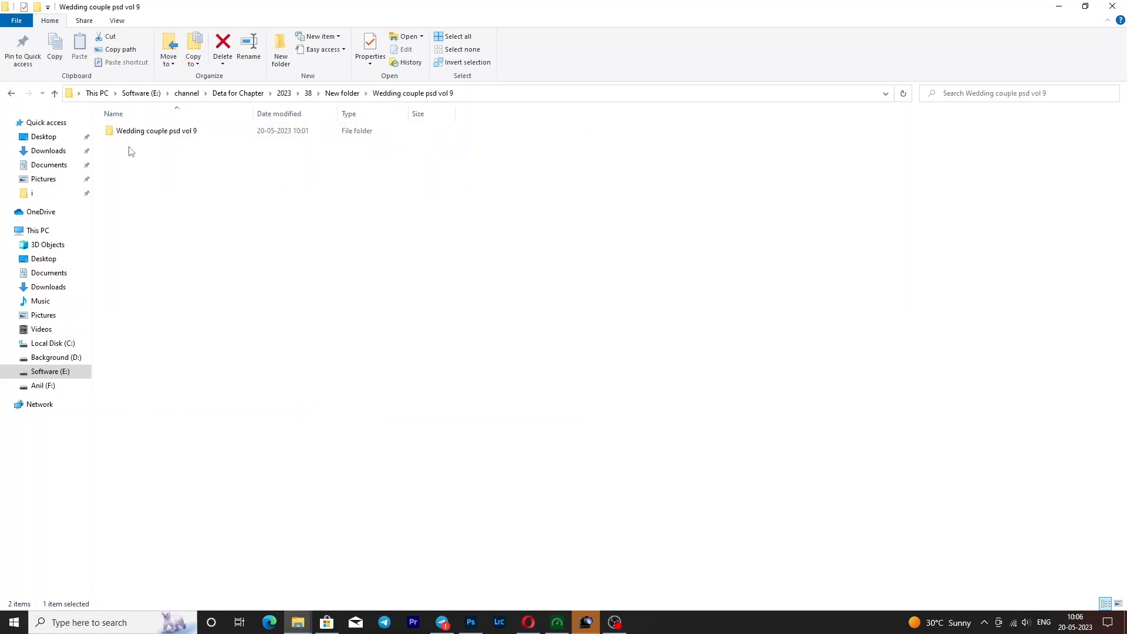
pyautogui.doubleClick(158, 131)
pyautogui.rightClick(666, 340)
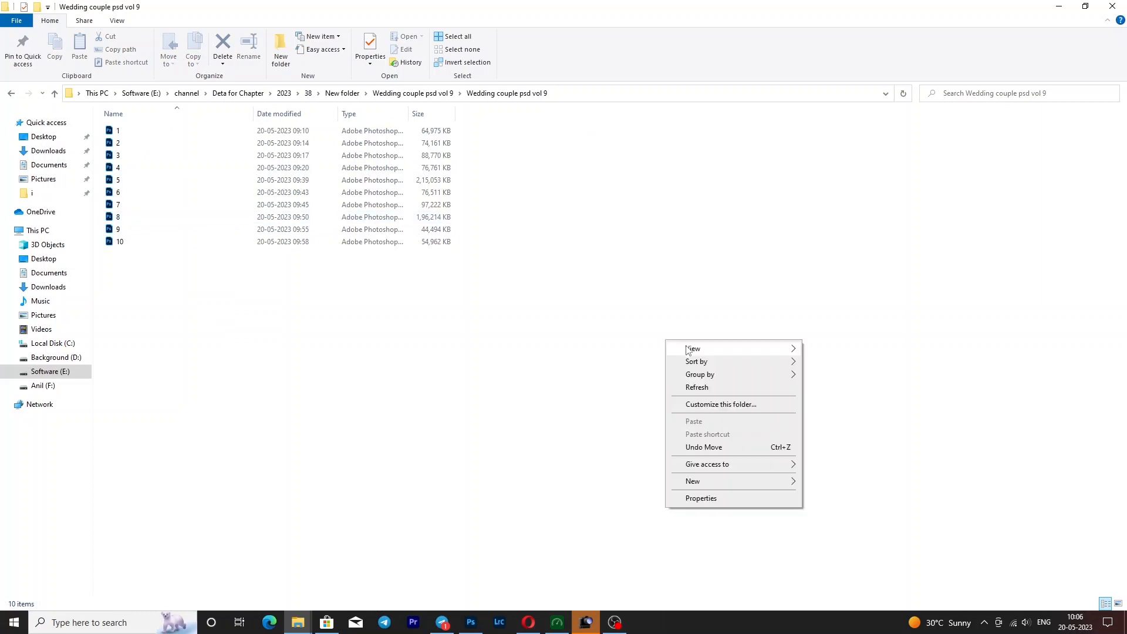
pyautogui.moveTo(684, 348)
pyautogui.click(844, 348)
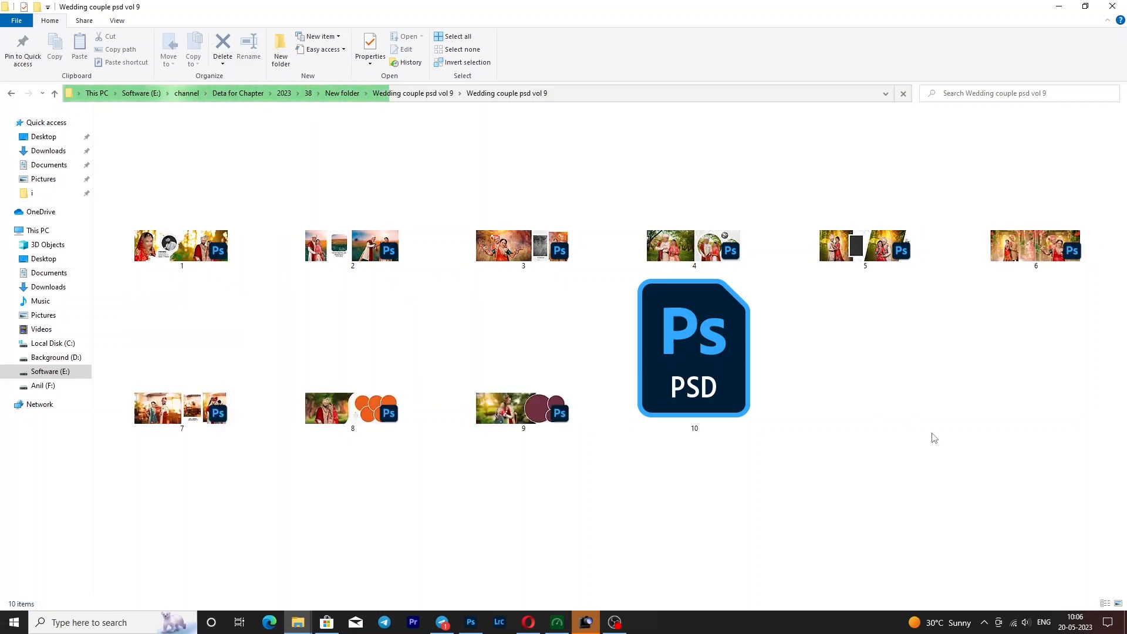
# - Switch to Photoshop, bring up 10.psd, fit it on screen and move its document window higher in the workspace
pyautogui.click(470, 622)
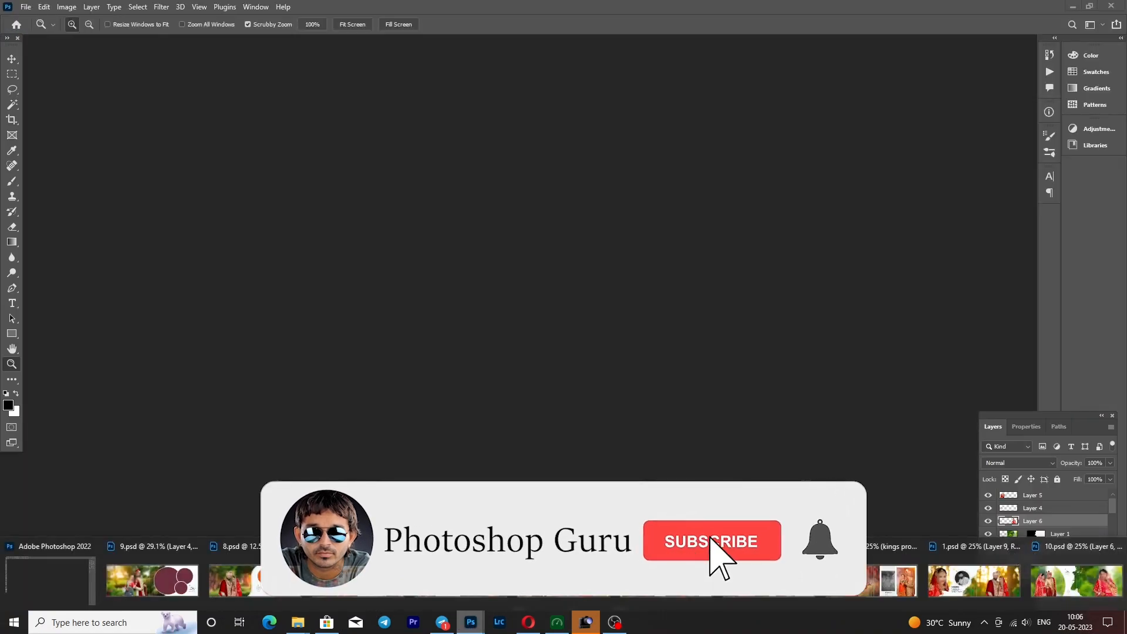
pyautogui.click(1090, 600)
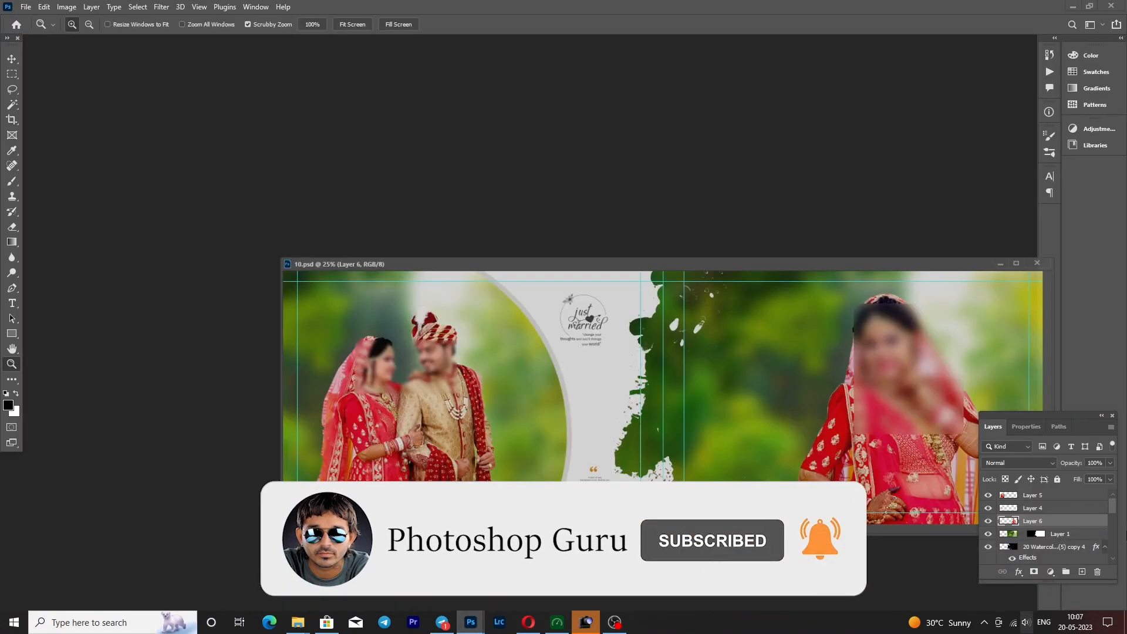
pyautogui.rightClick(449, 346)
pyautogui.click(466, 352)
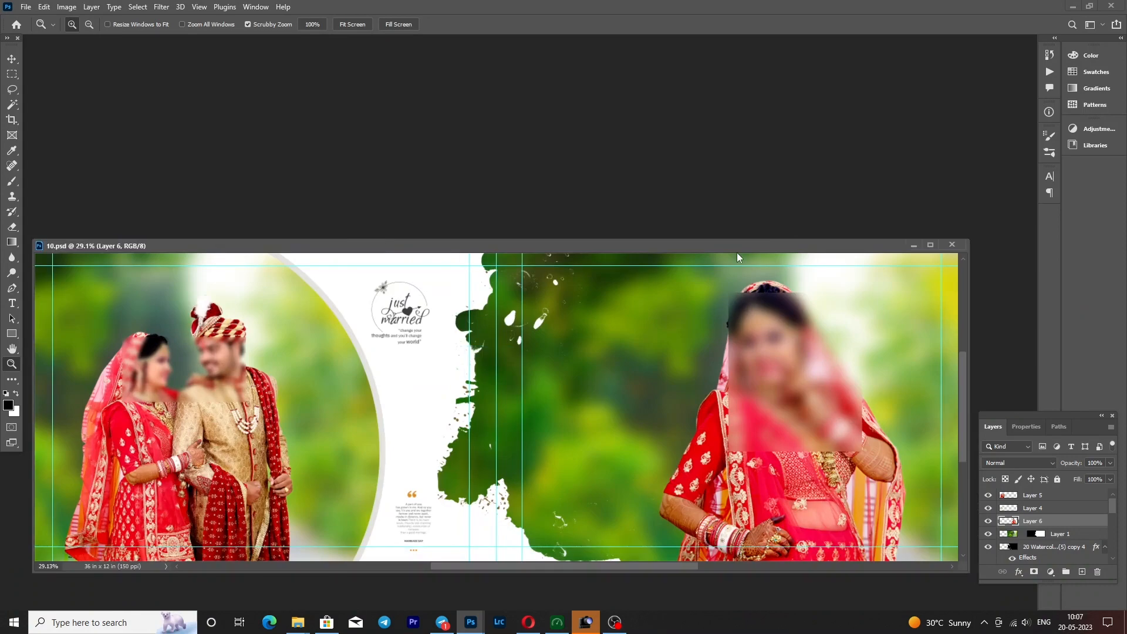
pyautogui.press('v')
pyautogui.moveTo(530, 241); pyautogui.dragTo(538, 104)
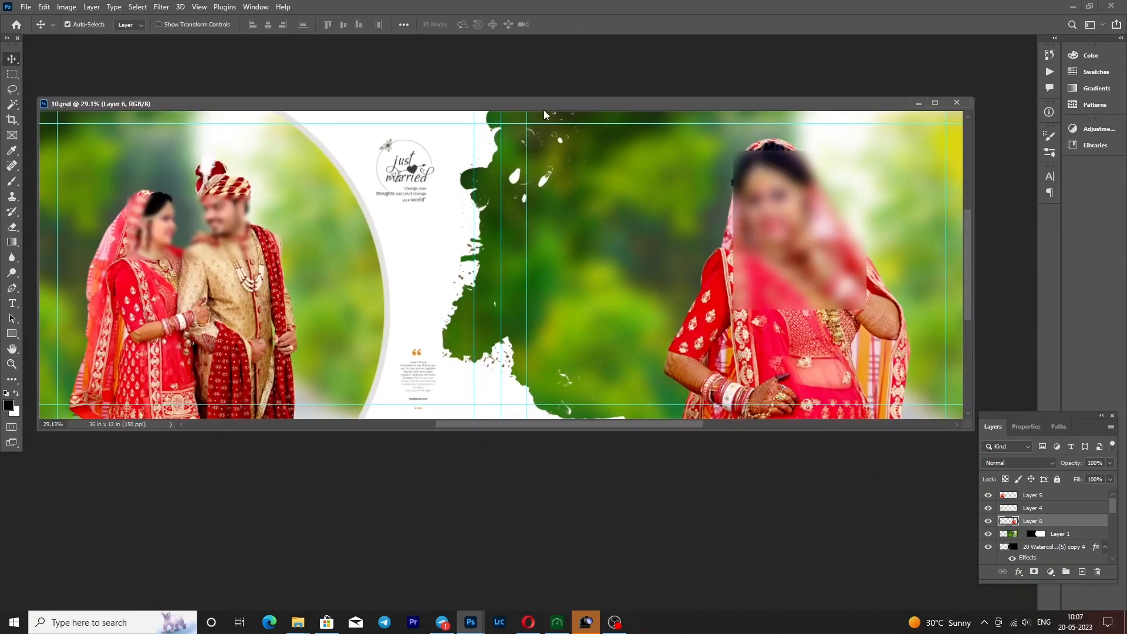
# - Hide and reshow Layer 5 and Layer 6 in 10.psd to check that the couple and the bride are separate layers
pyautogui.moveTo(224, 294); pyautogui.dragTo(454, 426)
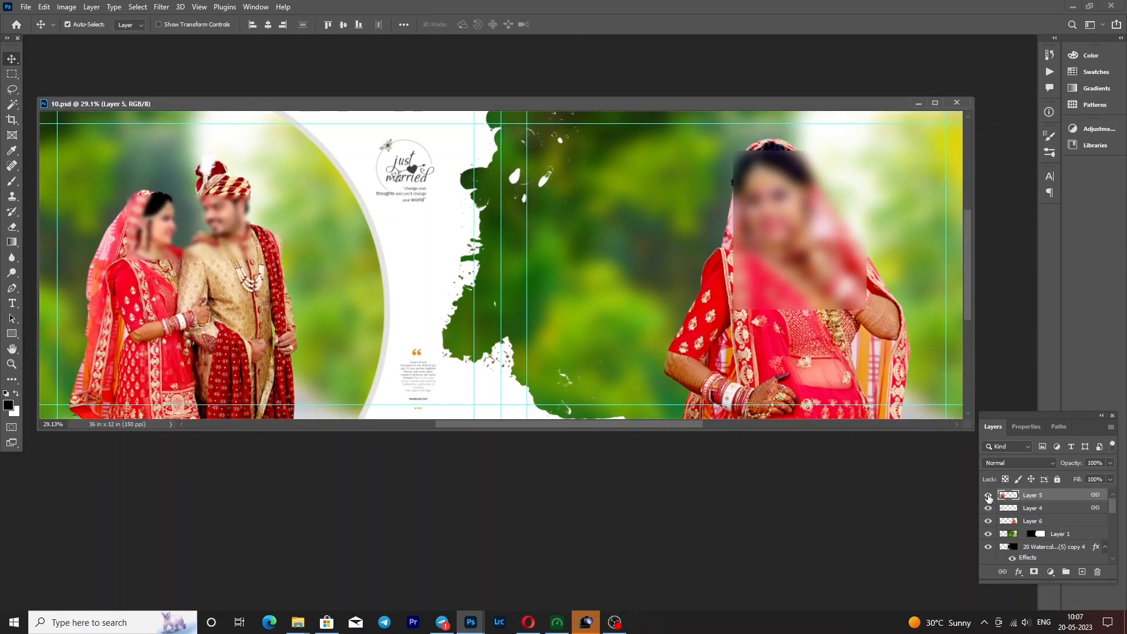
pyautogui.click(988, 495)
pyautogui.click(988, 496)
pyautogui.click(1031, 520)
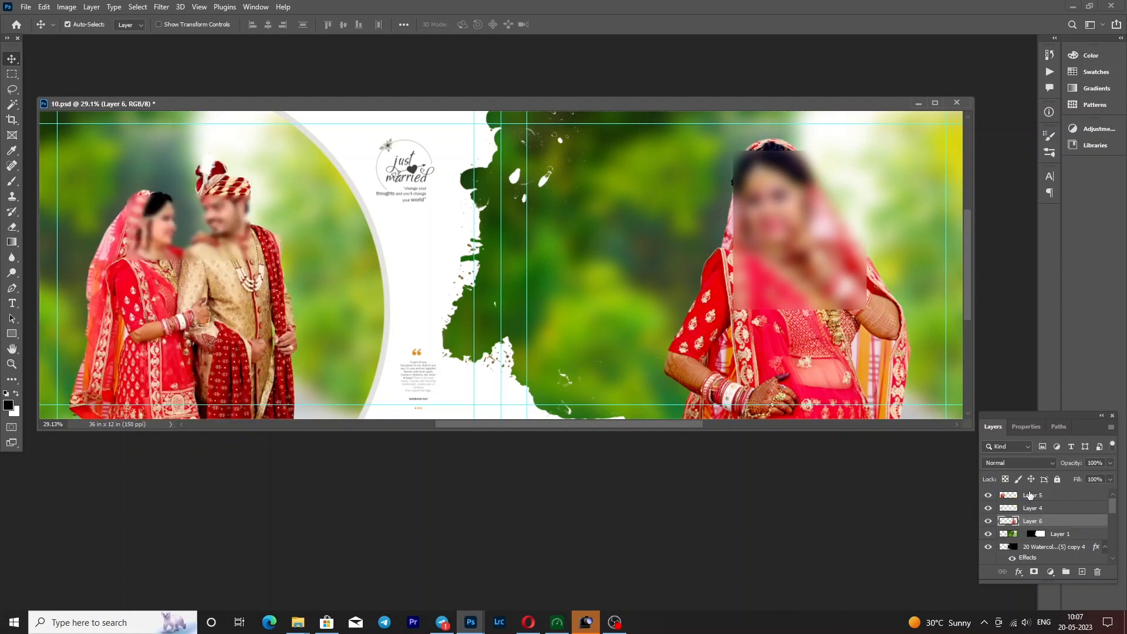
pyautogui.click(988, 524)
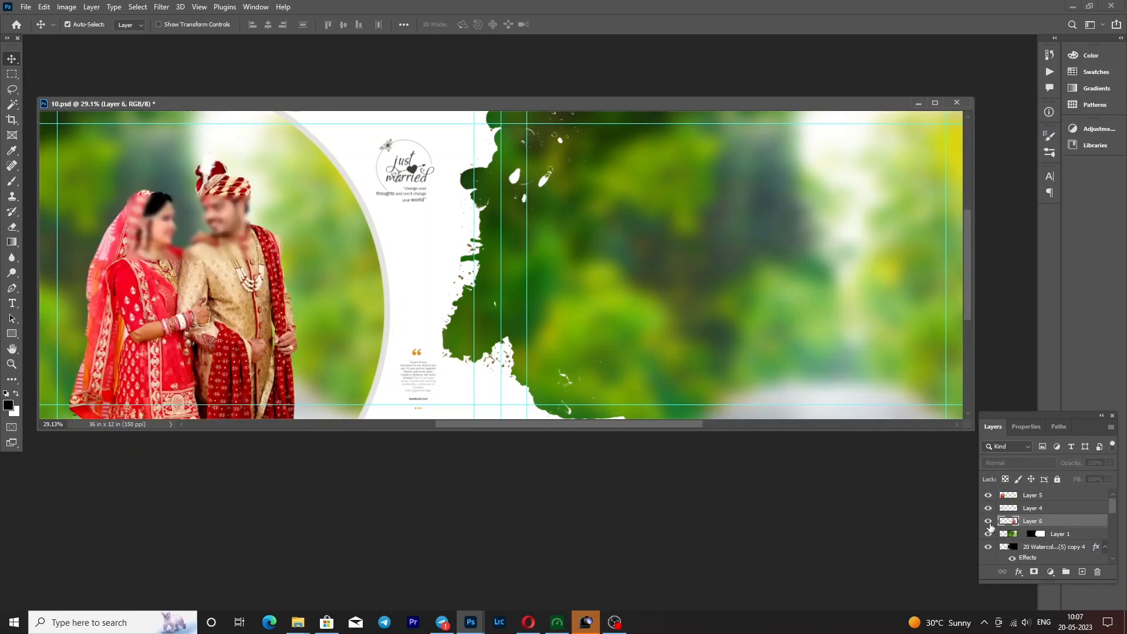
pyautogui.click(989, 524)
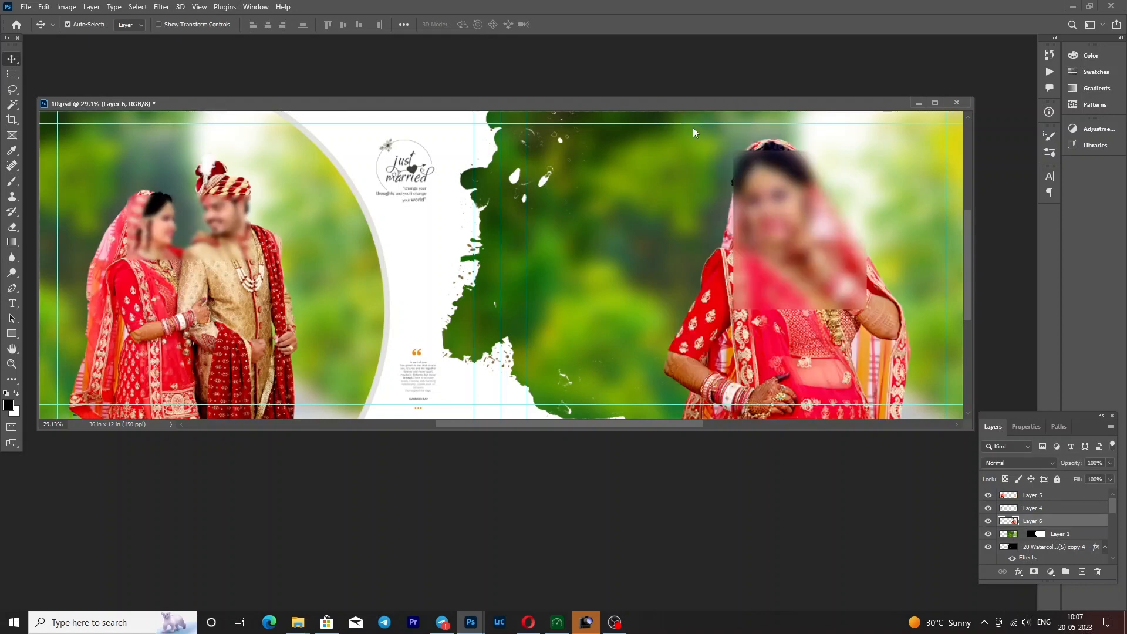
# - Check the image size and resolution of 10.psd without changing them, and minimise its document window
pyautogui.hotkey('ctrl', 'alt', 'i')
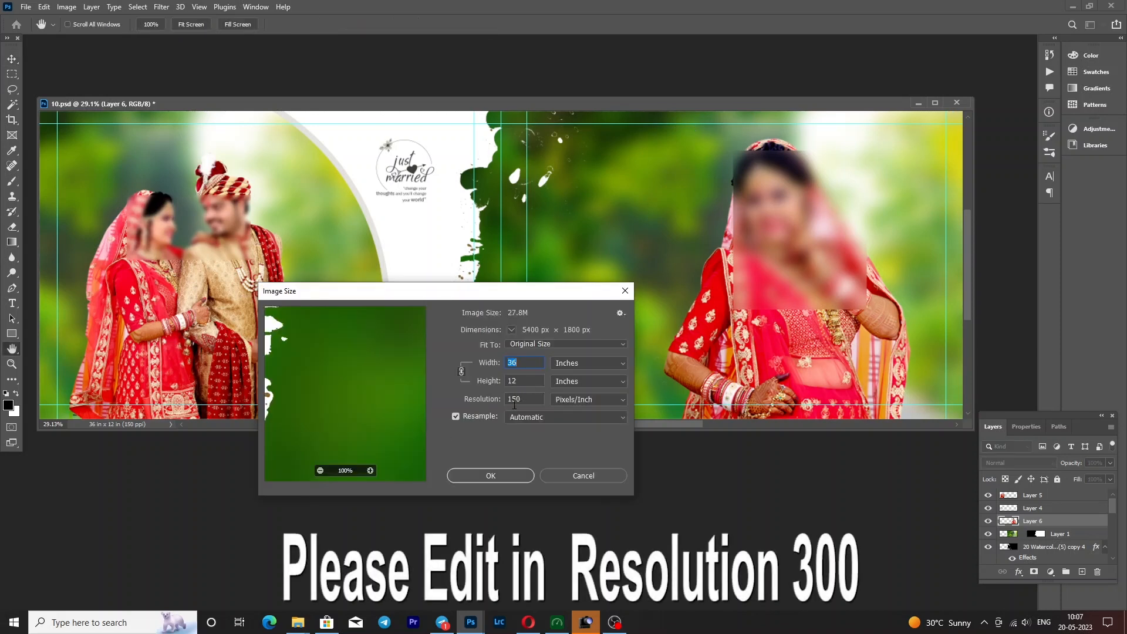
pyautogui.click(527, 475)
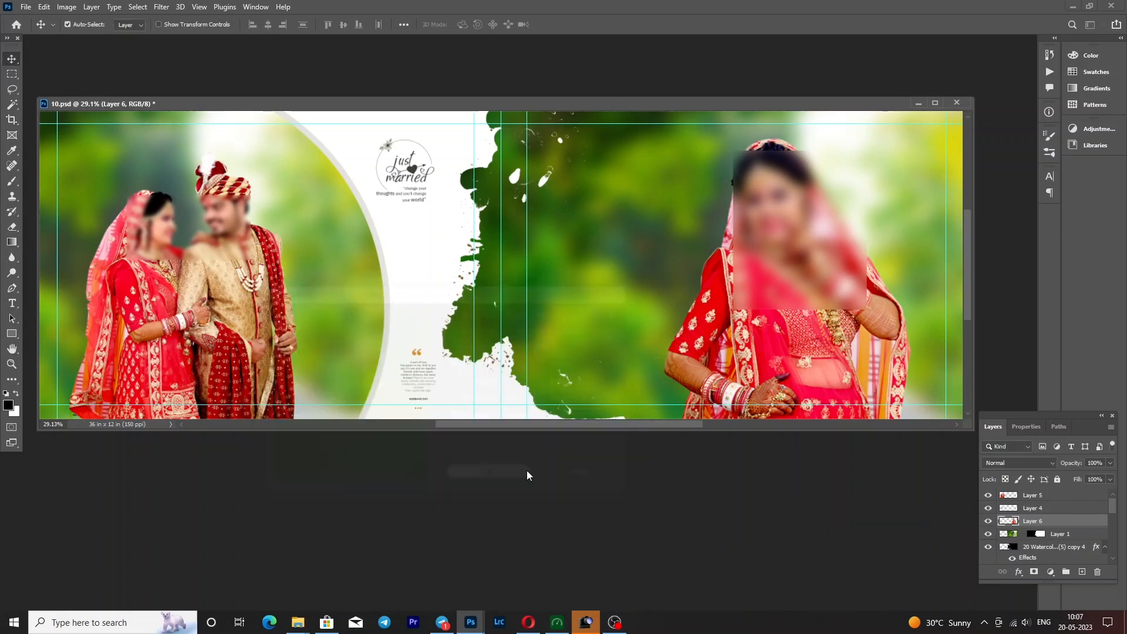
pyautogui.click(920, 103)
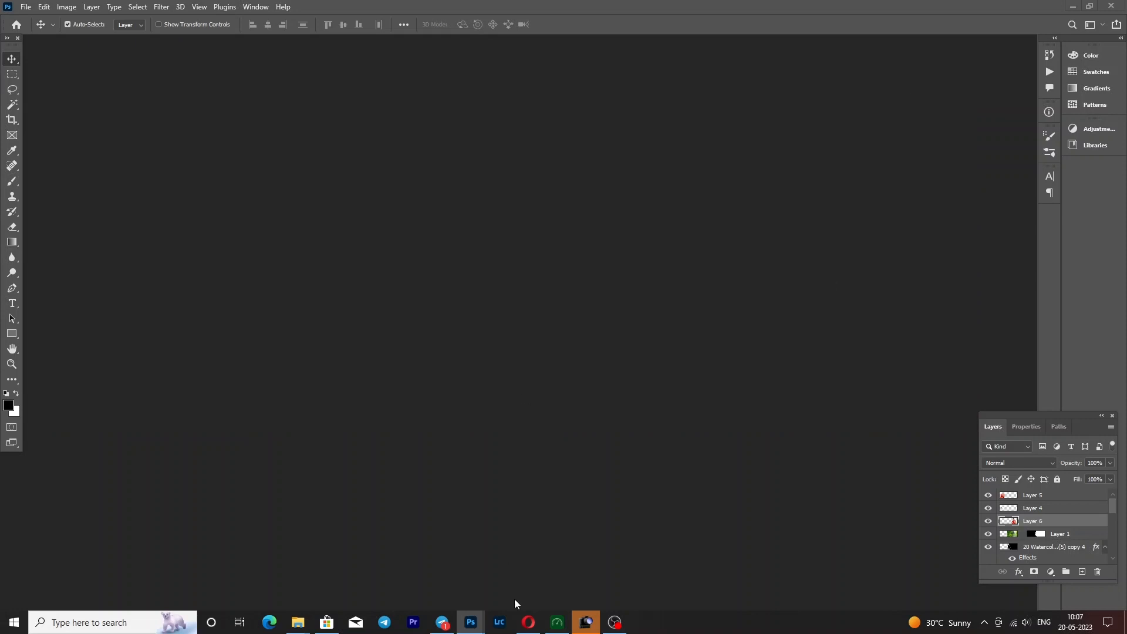
# - Bring up 9.psd and inspect the layers under the couple photo, selecting kings production (7) and Layer 4
pyautogui.moveTo(463, 623)
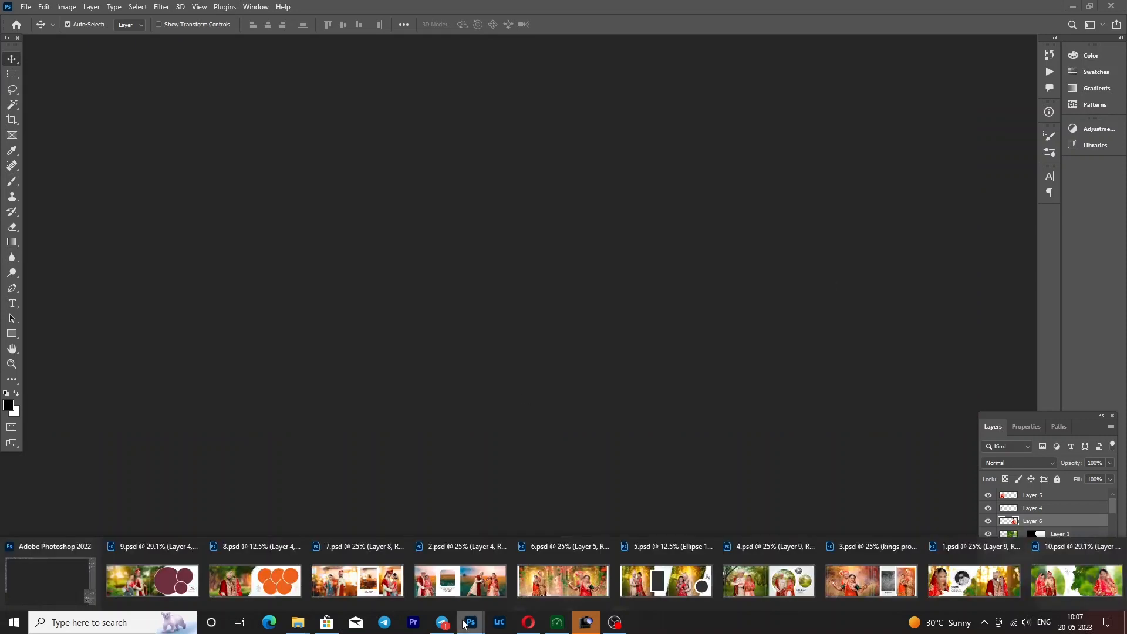
pyautogui.click(139, 579)
pyautogui.press('z')
pyautogui.rightClick(375, 295)
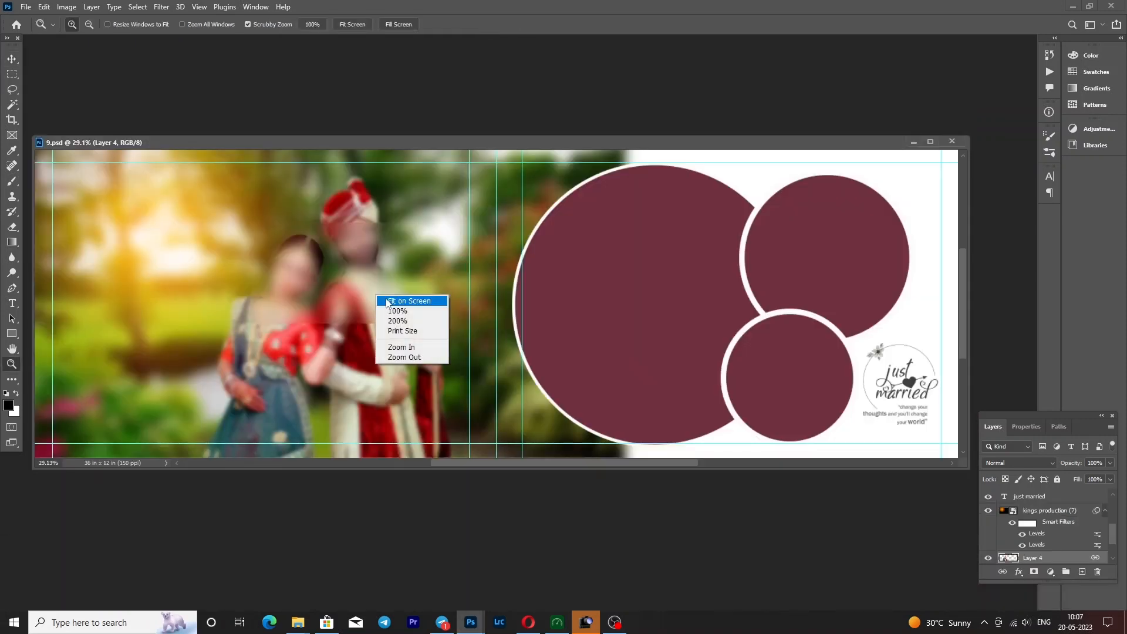
pyautogui.press('Escape')
pyautogui.press('v')
pyautogui.click(1048, 510)
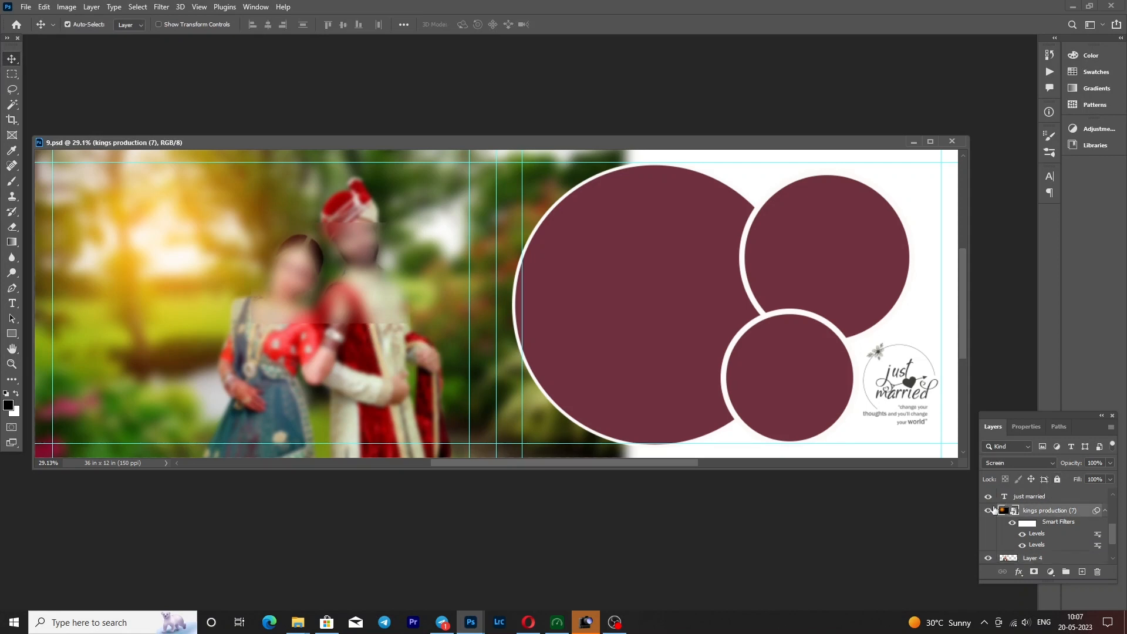
pyautogui.rightClick(348, 327)
pyautogui.click(376, 340)
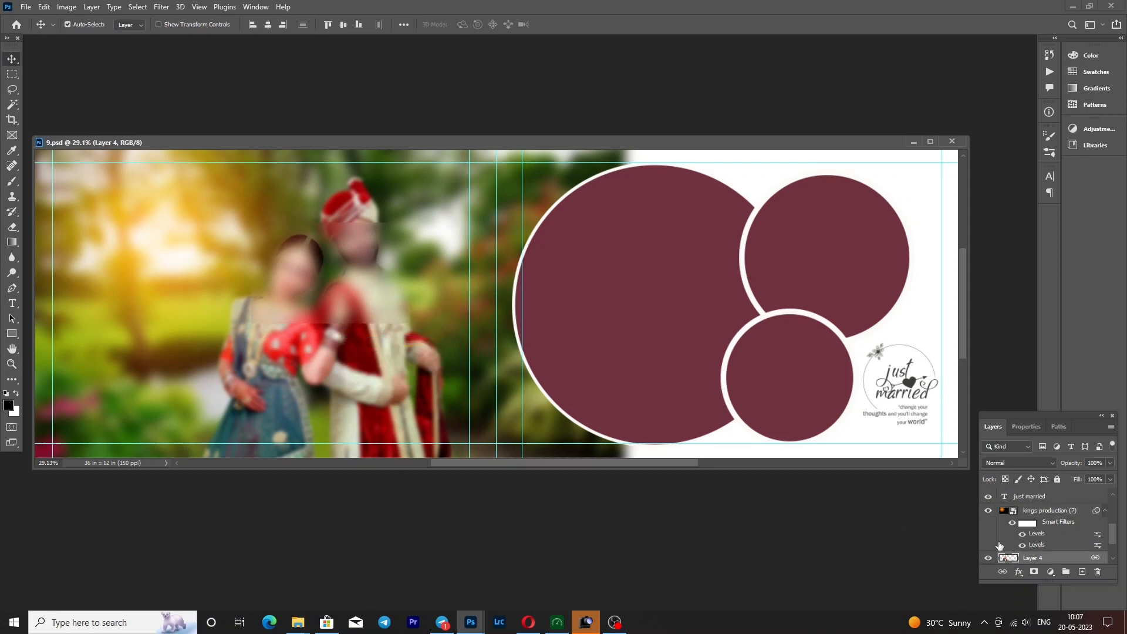
# - Hide and reshow the large circle's Ellipse 1 layer in 9.psd, reselect Layer 4 beneath the couple, and minimise the document
pyautogui.click(645, 276)
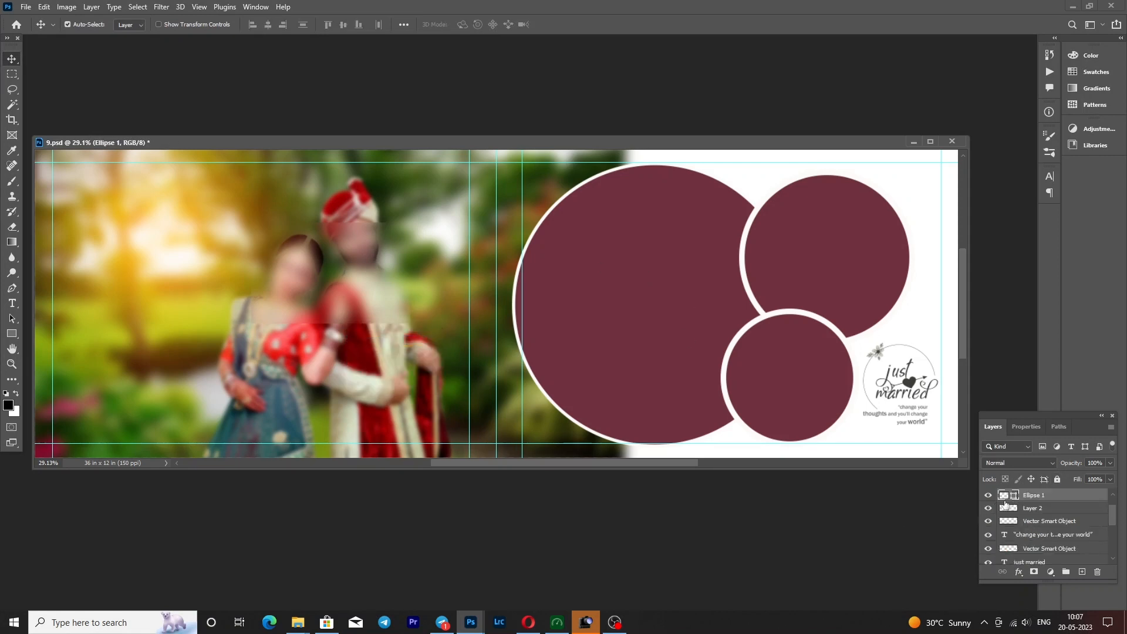
pyautogui.click(988, 495)
pyautogui.click(987, 495)
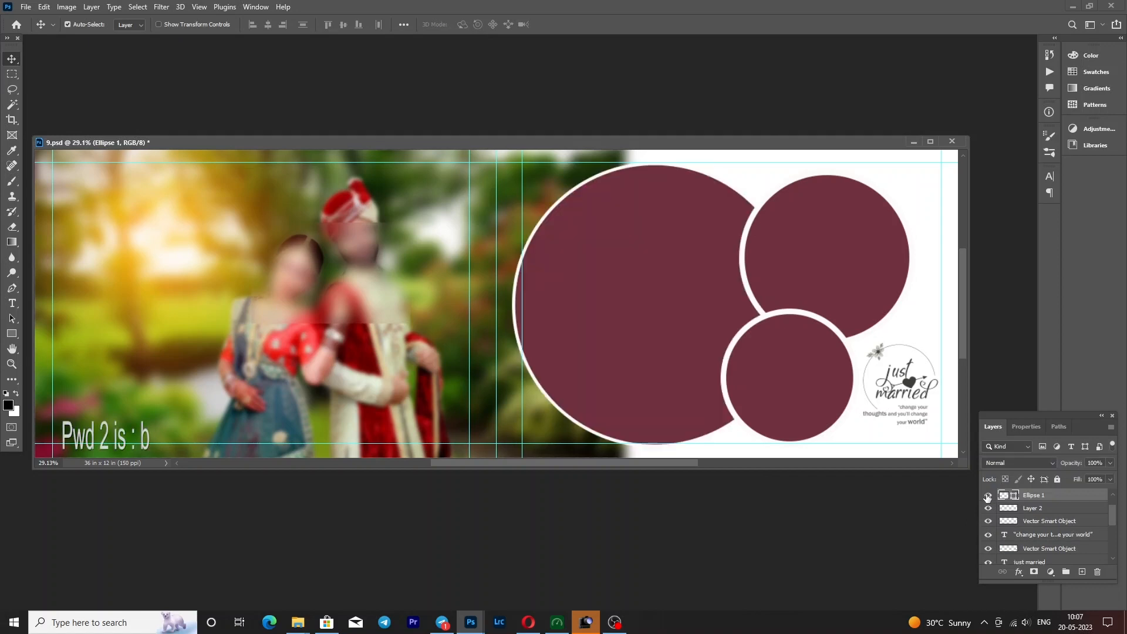
pyautogui.click(351, 309)
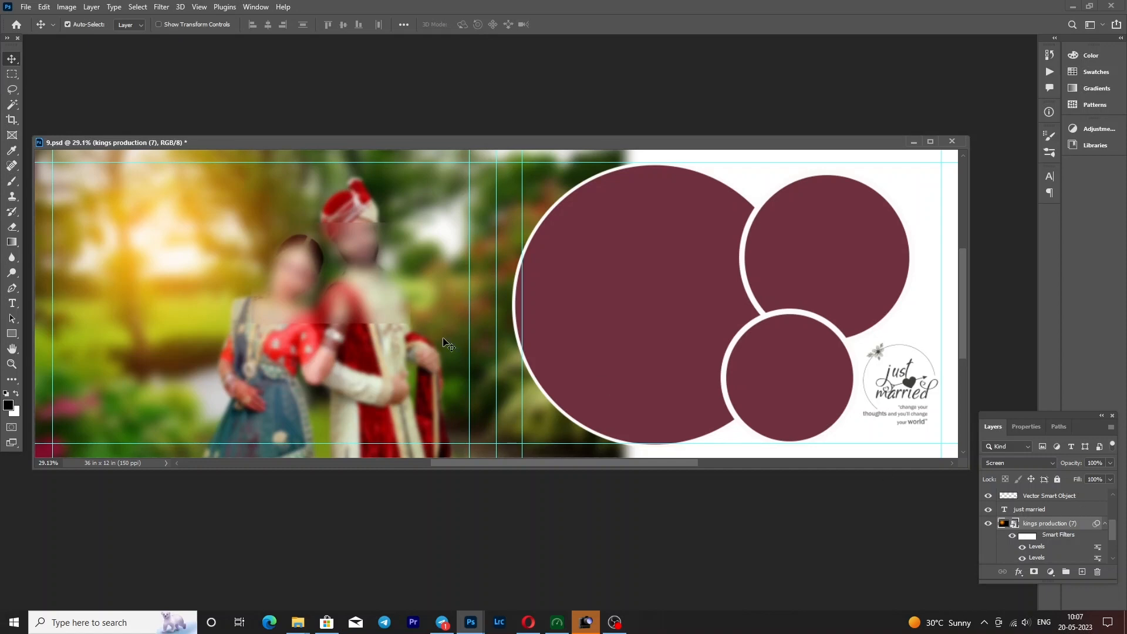
pyautogui.rightClick(379, 309)
pyautogui.click(399, 323)
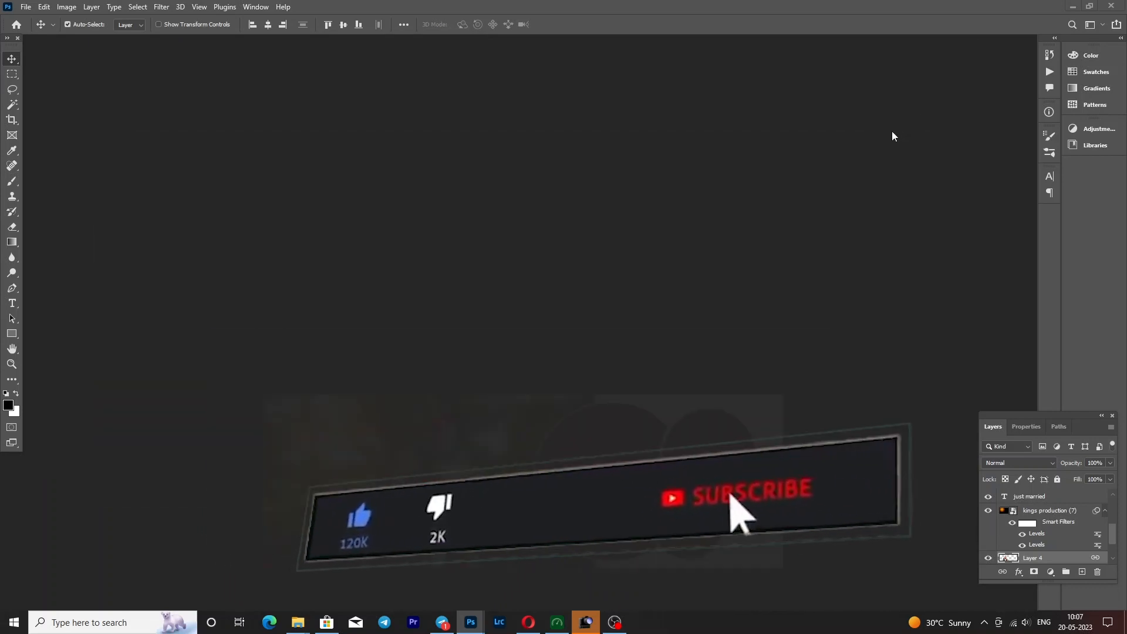
# - Bring up 8.psd and fit it on screen
pyautogui.moveTo(469, 623)
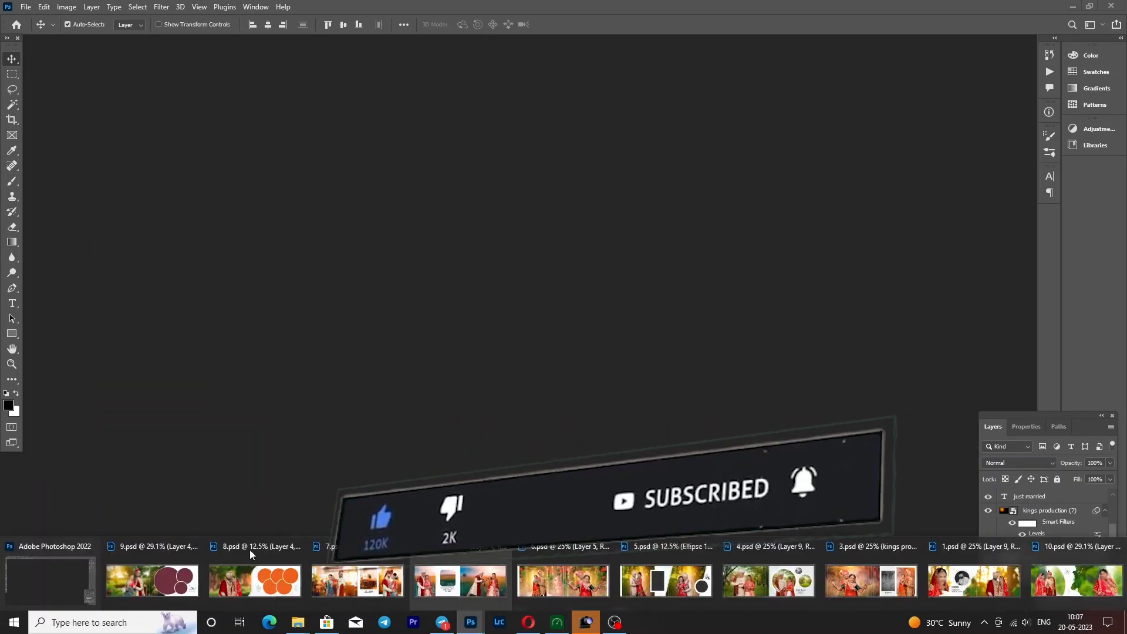
pyautogui.click(266, 582)
pyautogui.press('z')
pyautogui.rightClick(291, 261)
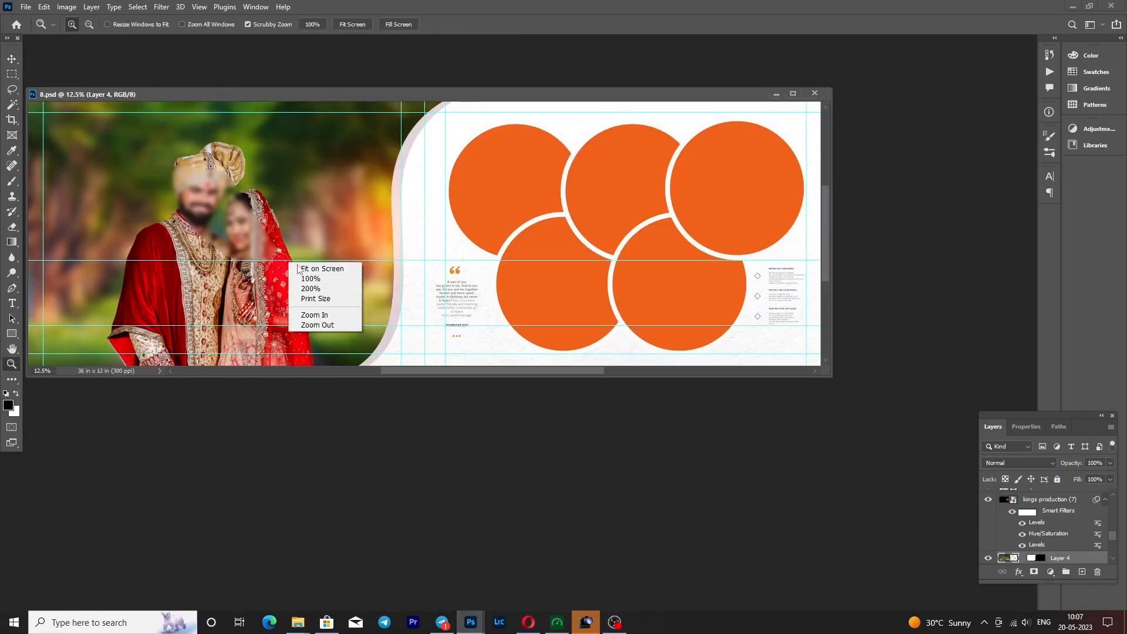
pyautogui.click(311, 269)
# - Hide and reshow Layer 5 with the couple cutout in 8.psd, and minimise the document window
pyautogui.press('v')
pyautogui.click(657, 355)
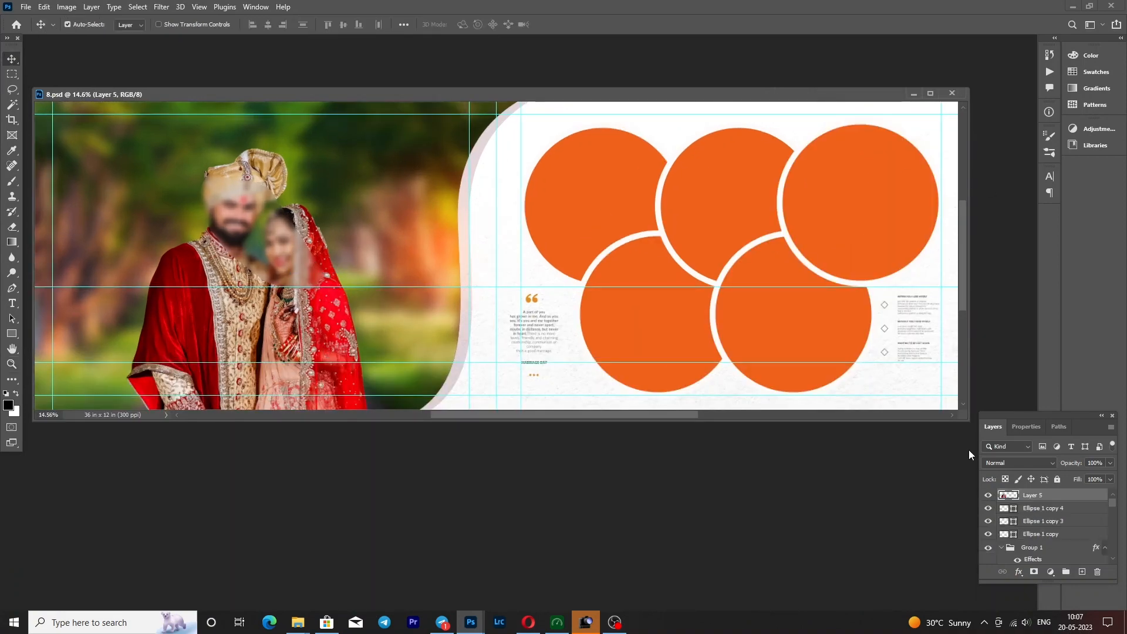
pyautogui.click(988, 495)
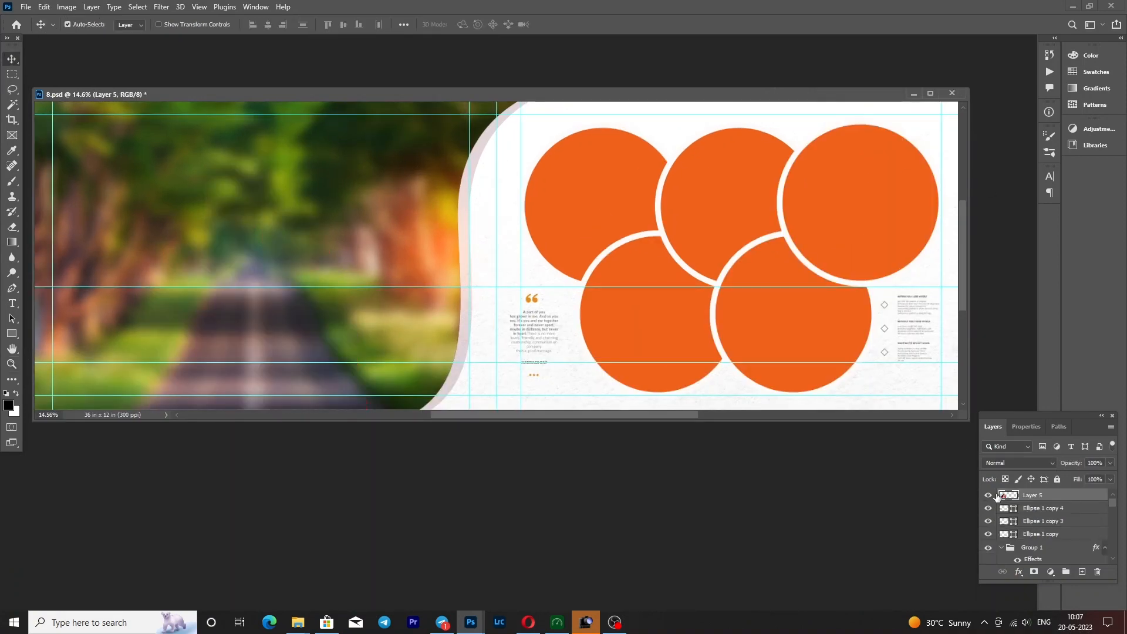
pyautogui.click(989, 496)
pyautogui.click(913, 94)
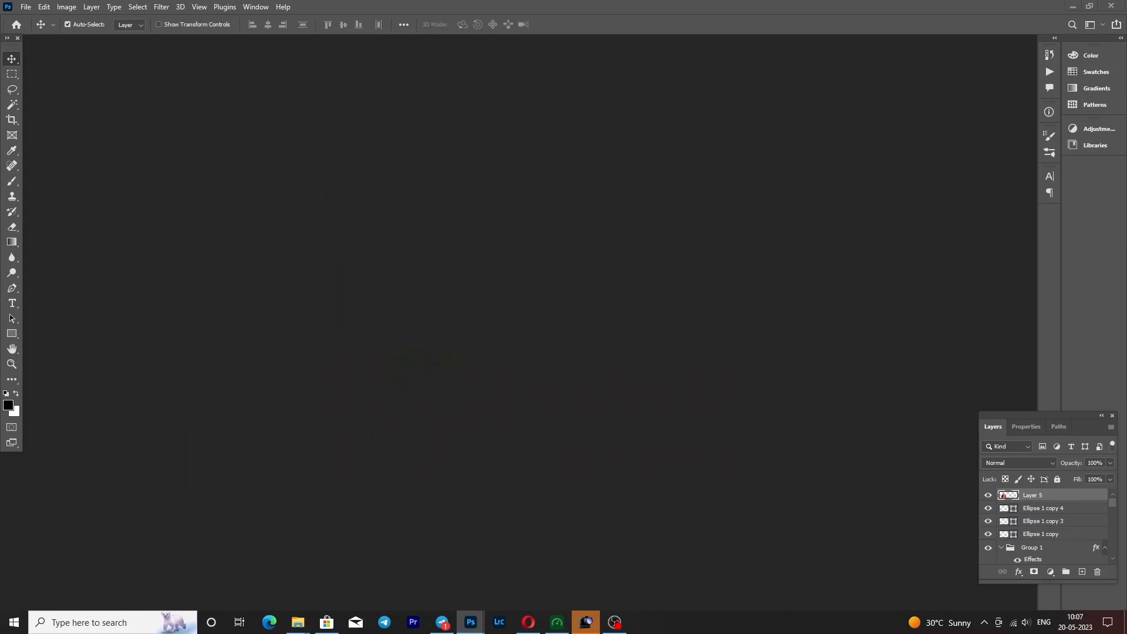
# - Bring up 7.psd and fit it on screen
pyautogui.moveTo(472, 629)
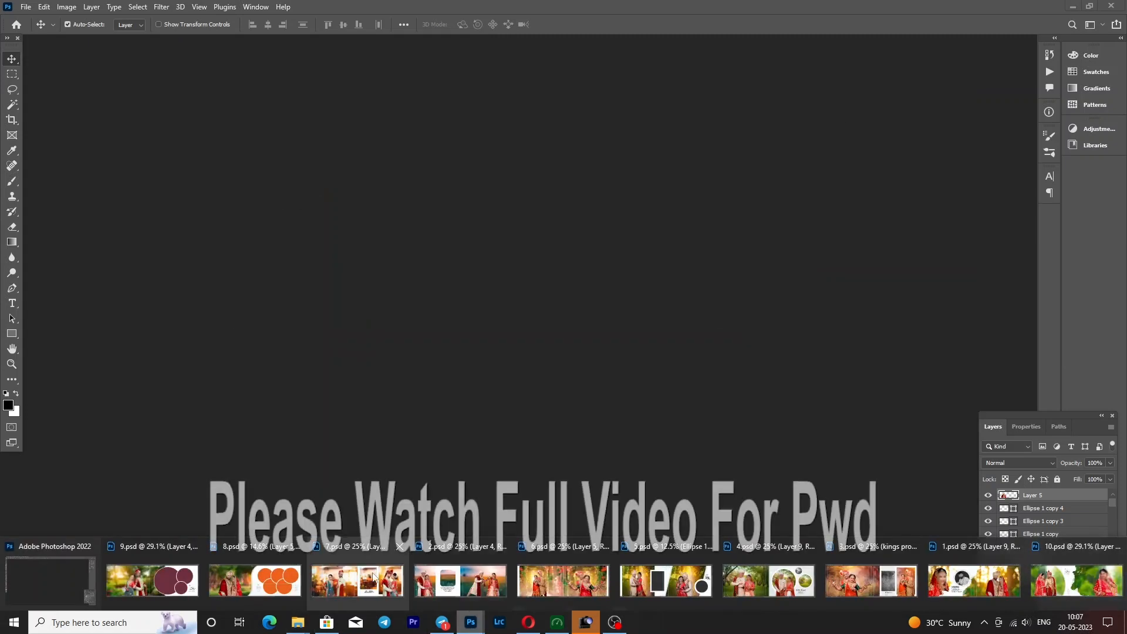
pyautogui.click(457, 577)
pyautogui.press('z')
pyautogui.rightClick(311, 268)
pyautogui.click(331, 275)
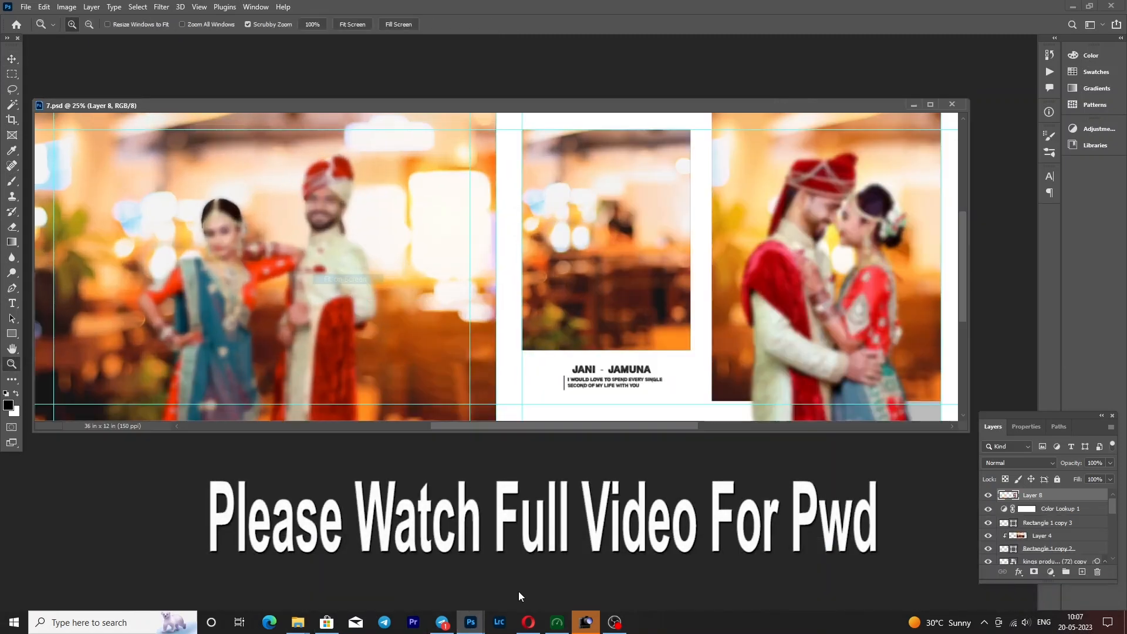
# - Select the standing couple's Layer 6 in 7.psd, then hide and reshow it
pyautogui.click(351, 301)
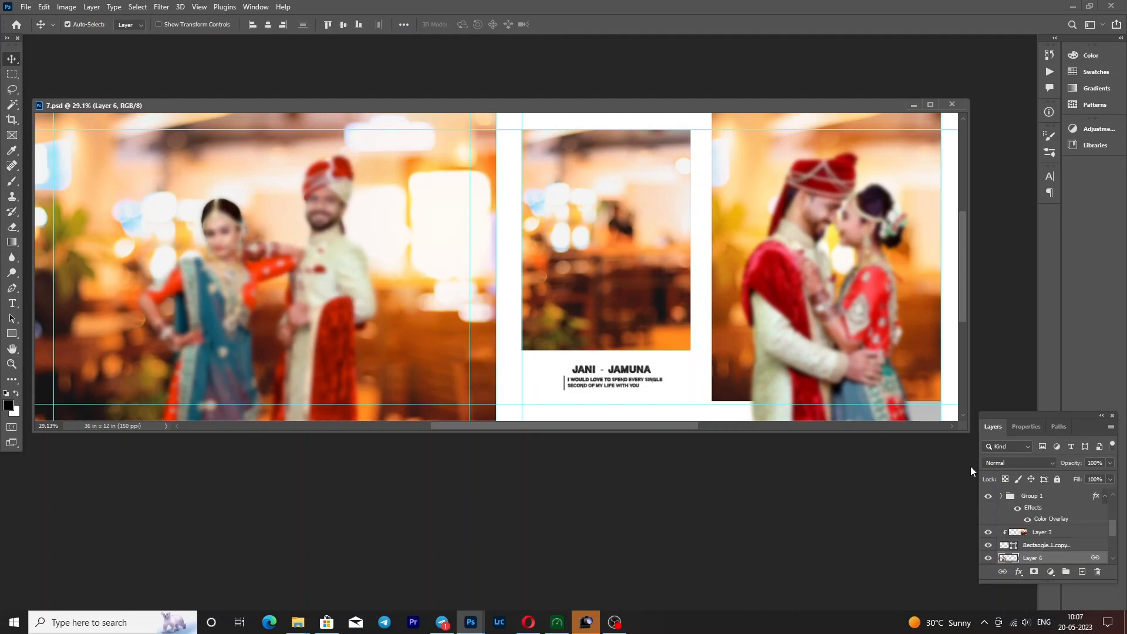
pyautogui.click(989, 558)
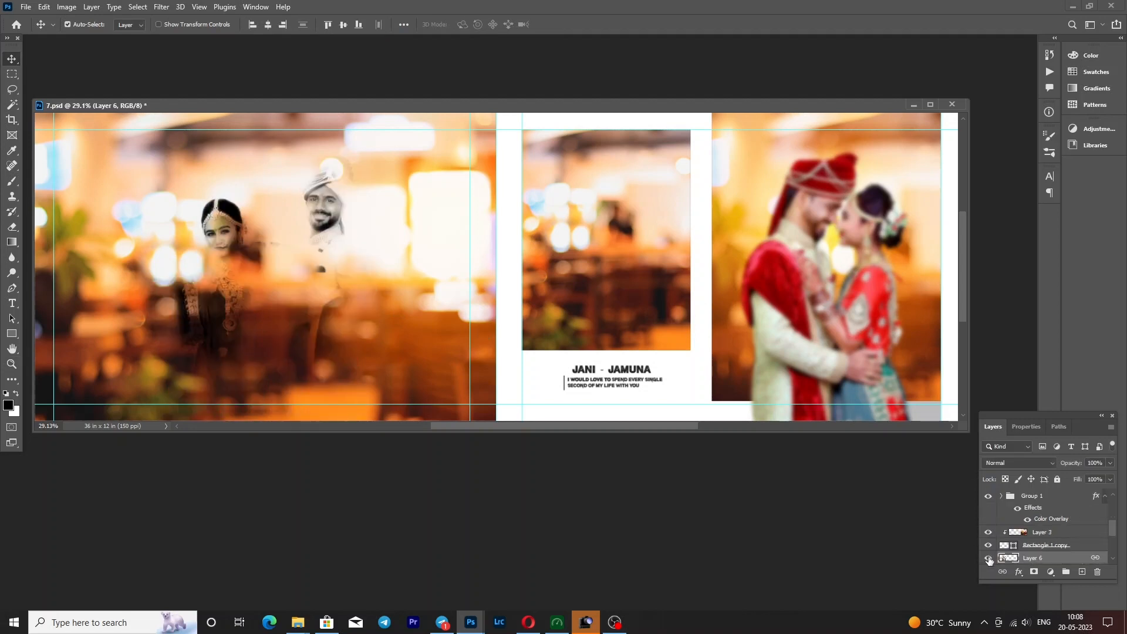
pyautogui.click(988, 558)
# - Try moving the standing couple and undo it, shift the embracing couple on Layer 8 slightly right, and minimise 7.psd
pyautogui.moveTo(330, 266); pyautogui.dragTo(320, 271)
pyautogui.hotkey('ctrl', 'z')
pyautogui.moveTo(869, 305)
pyautogui.mouseDown()
pyautogui.moveTo(873, 318)
pyautogui.moveTo(872, 309)
pyautogui.mouseUp()
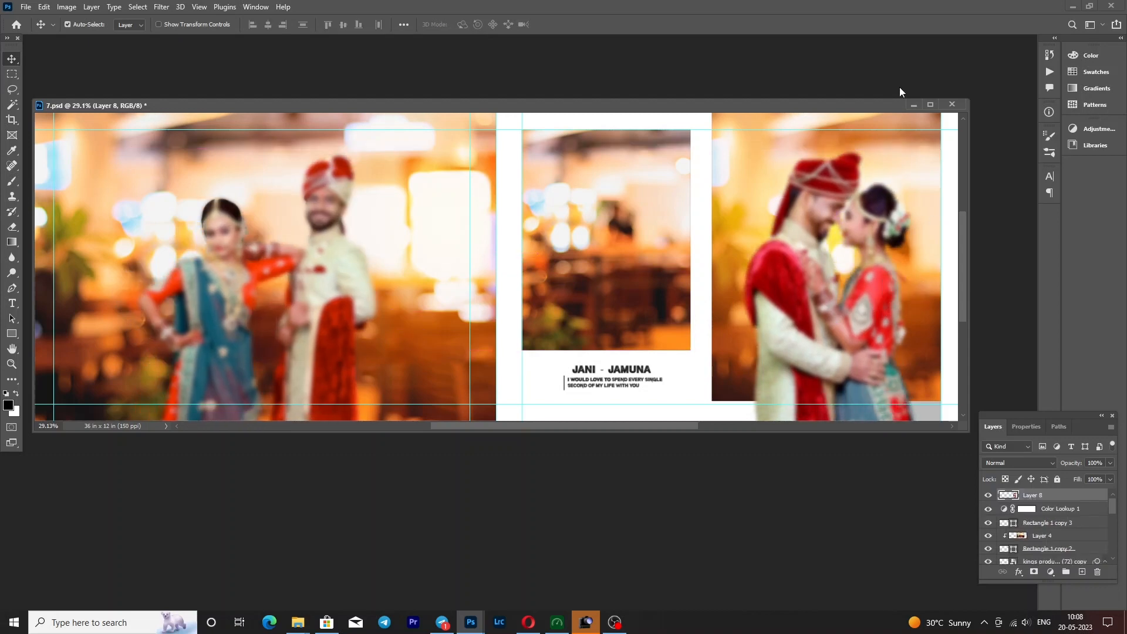
pyautogui.click(913, 105)
# - Bring up 2.psd, fit it on screen and activate the Move tool
pyautogui.moveTo(470, 622)
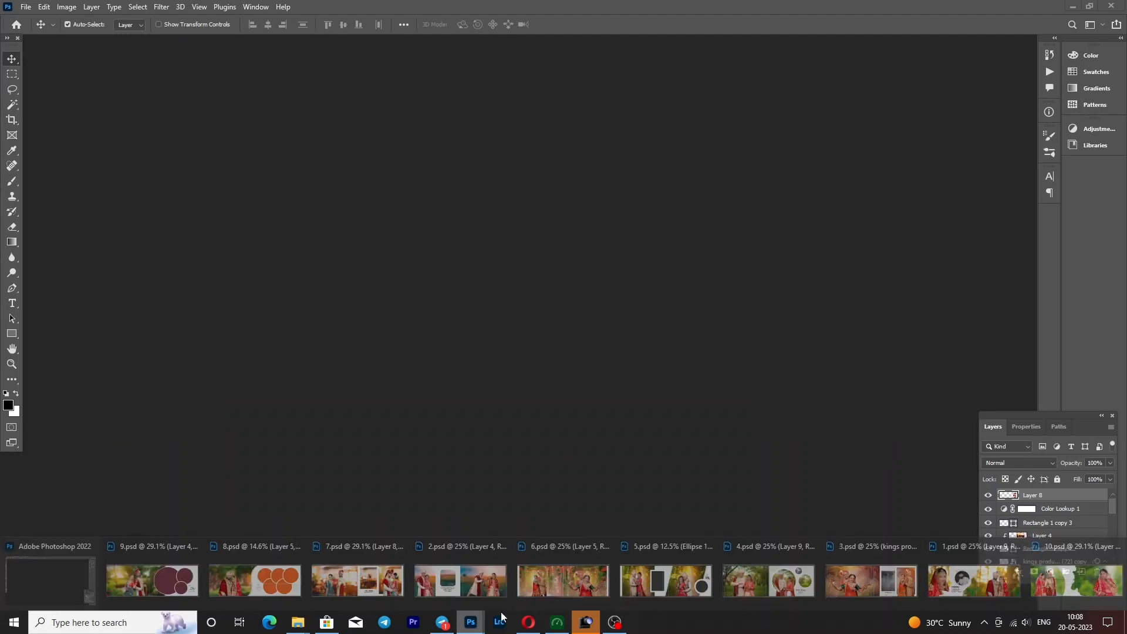
pyautogui.click(505, 575)
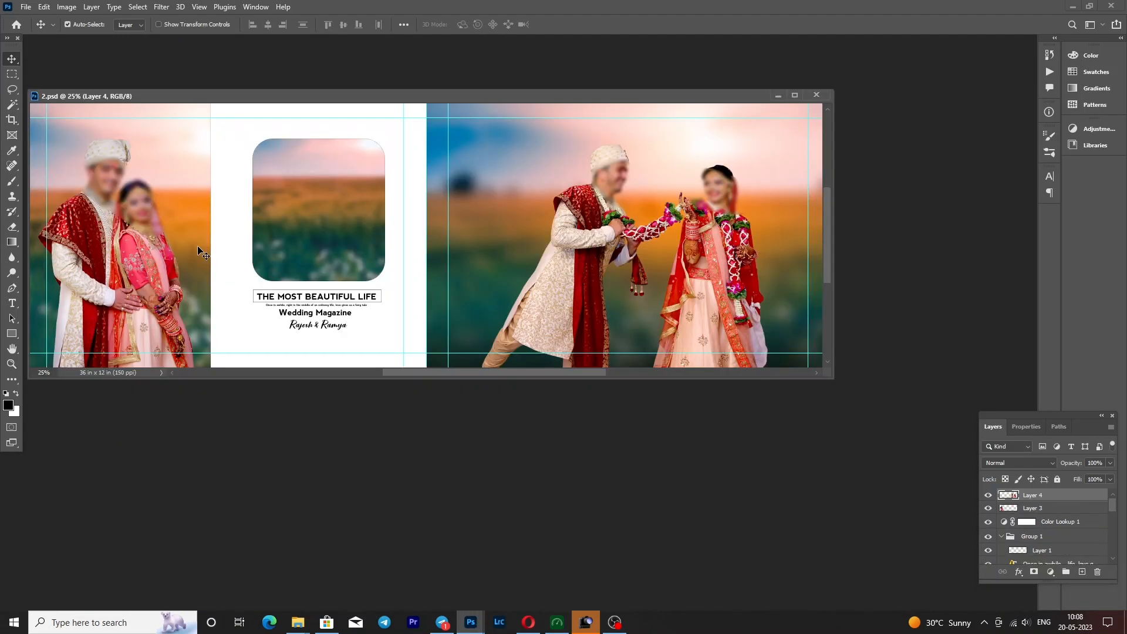
pyautogui.press('z')
pyautogui.rightClick(165, 240)
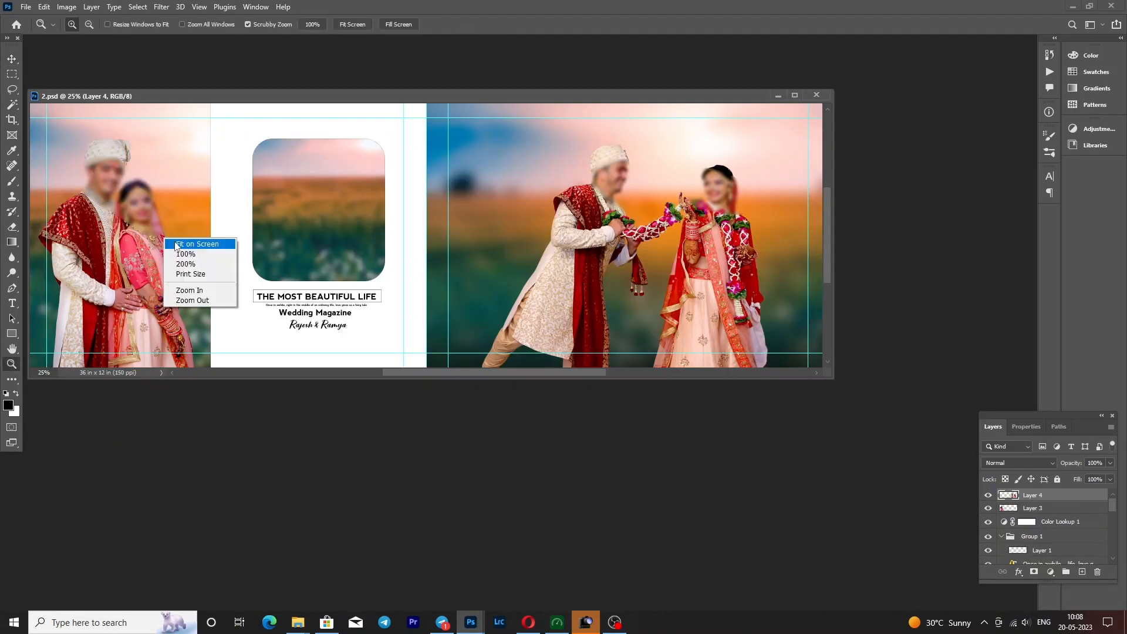
pyautogui.click(175, 244)
pyautogui.press('v')
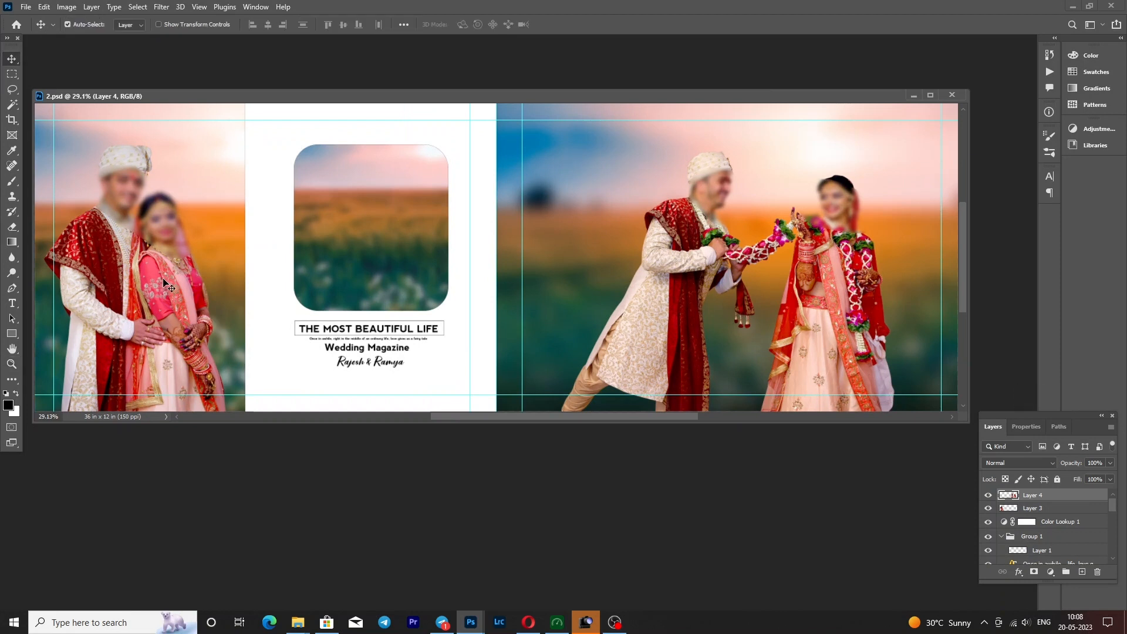
# - In 2.psd, hide and reshow the standing couple's Layer 3 and the garland couple's Layer 4
pyautogui.click(999, 505)
pyautogui.click(988, 511)
pyautogui.click(988, 511)
pyautogui.click(845, 287)
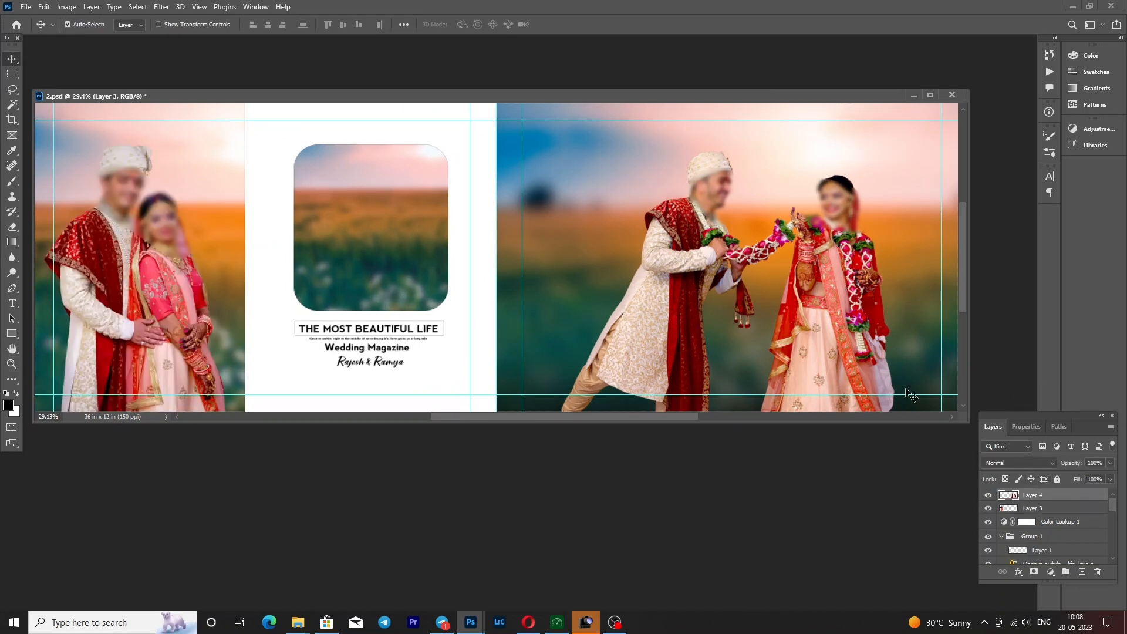
pyautogui.click(987, 495)
pyautogui.click(988, 495)
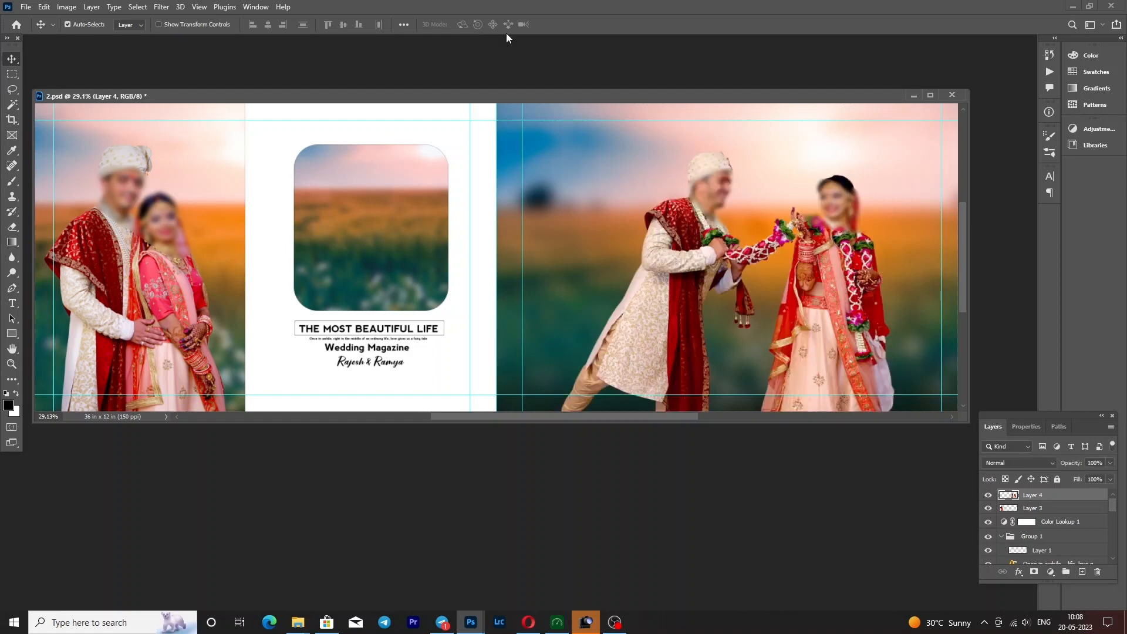
# - Select the landscape image in the rounded frame, hide and reshow its layer, and minimise 2.psd
pyautogui.click(409, 252)
pyautogui.click(989, 559)
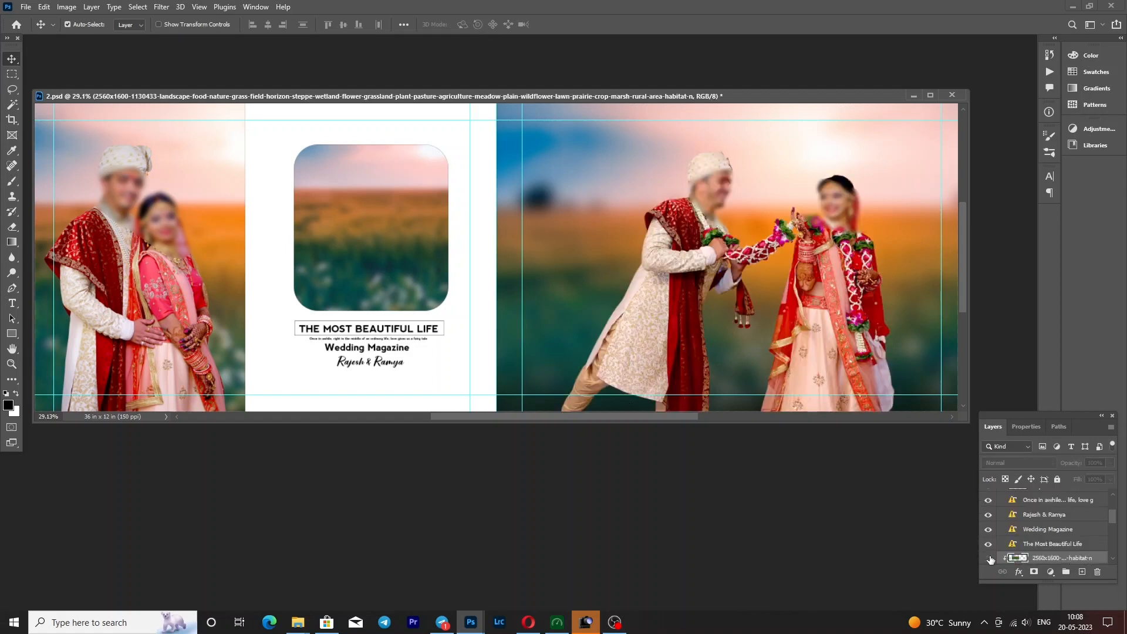
pyautogui.click(988, 559)
pyautogui.click(913, 95)
# - Bring up 6.psd, fit it on screen and activate the Move tool
pyautogui.click(469, 627)
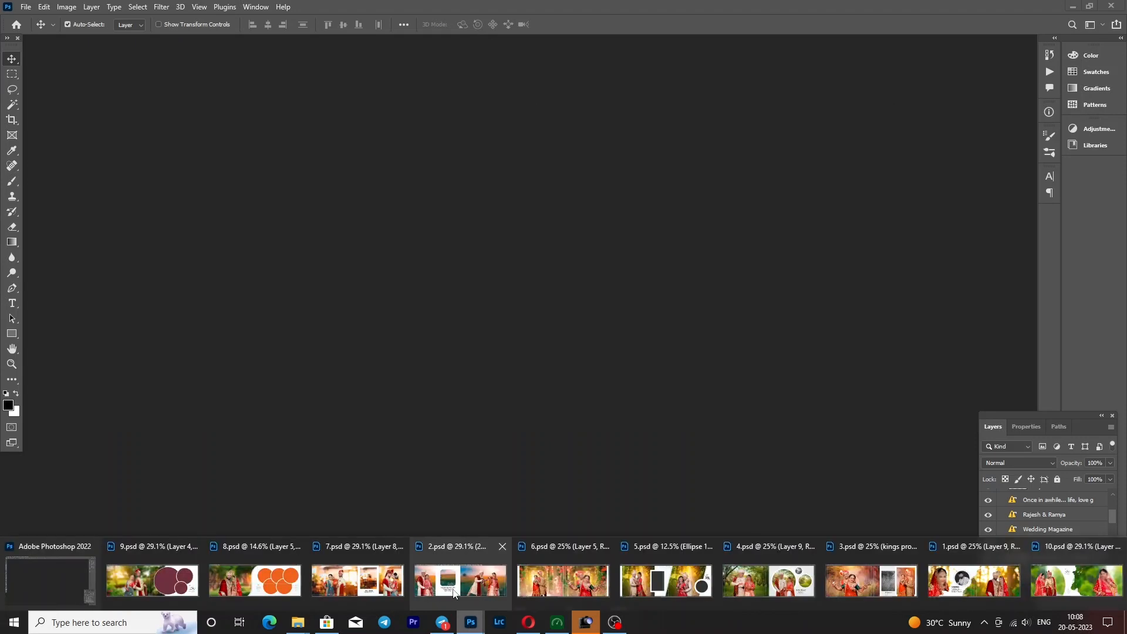
pyautogui.click(541, 576)
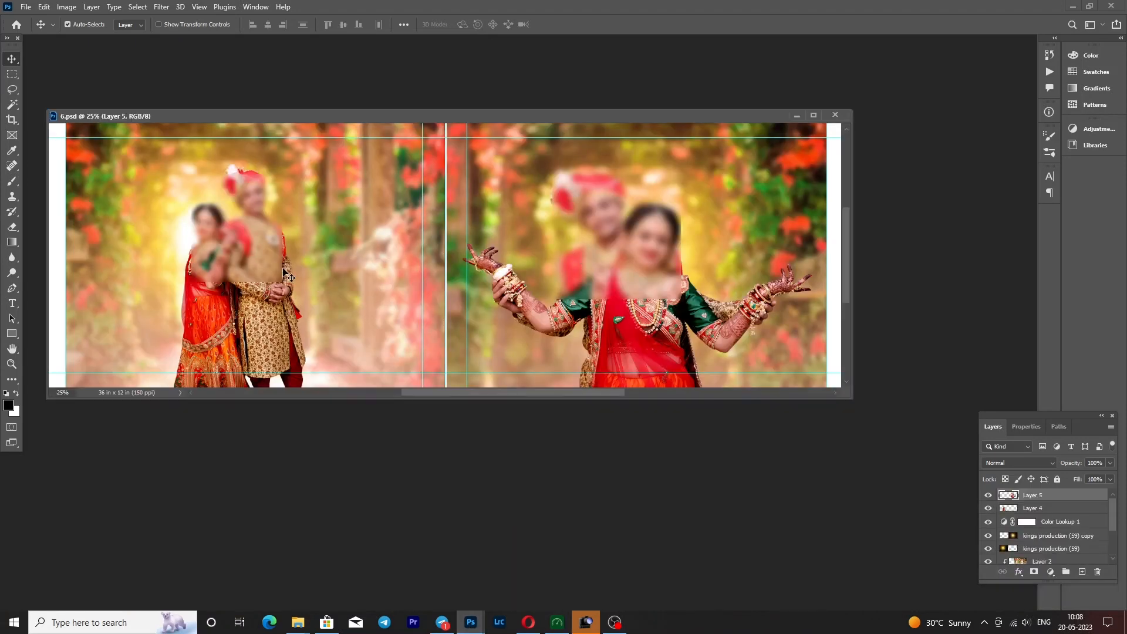
pyautogui.press('z')
pyautogui.rightClick(282, 267)
pyautogui.click(296, 273)
pyautogui.press('v')
# - Hide and reshow the standing couple's Layer 4 and the open-armed couple's Layer 5, and minimise 6.psd
pyautogui.click(306, 290)
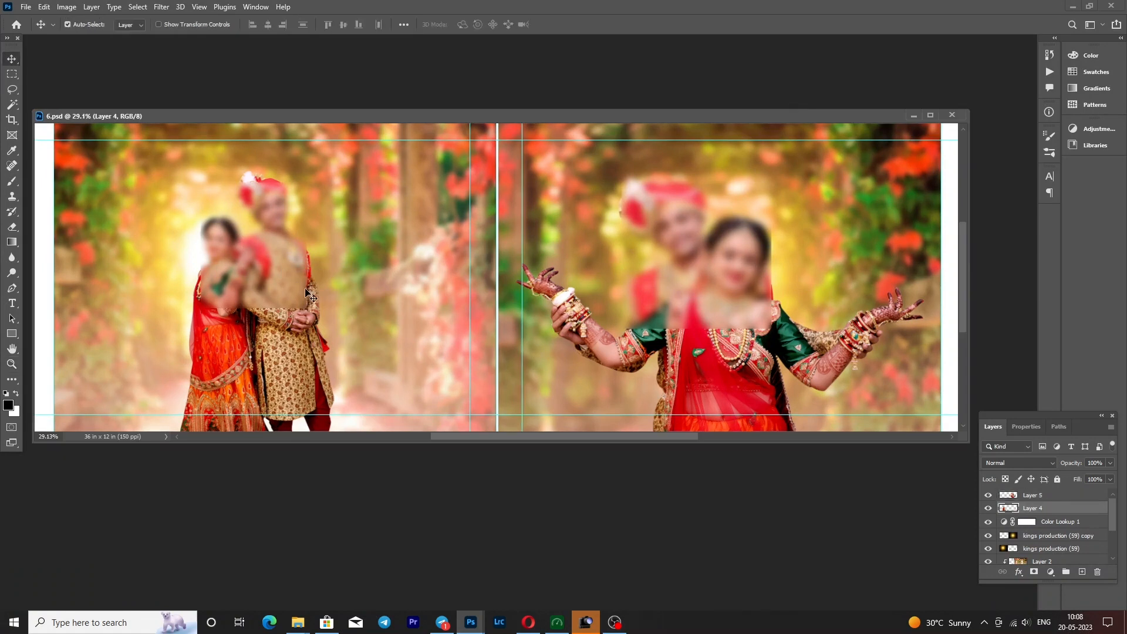
pyautogui.click(988, 509)
pyautogui.click(988, 509)
pyautogui.click(686, 249)
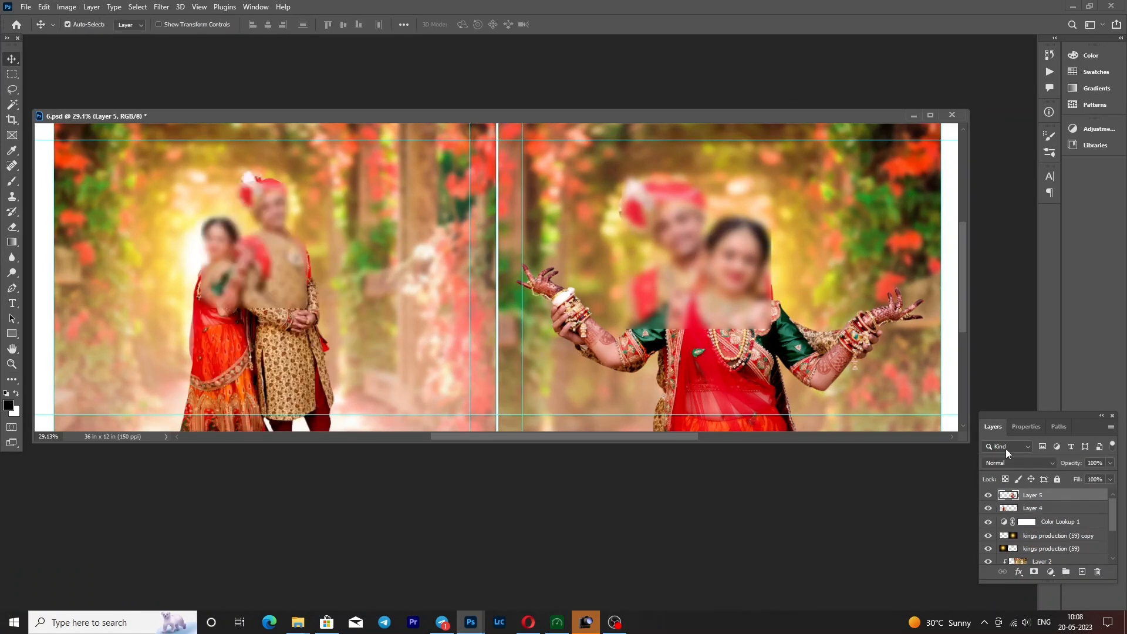
pyautogui.click(992, 496)
pyautogui.click(990, 496)
pyautogui.click(912, 115)
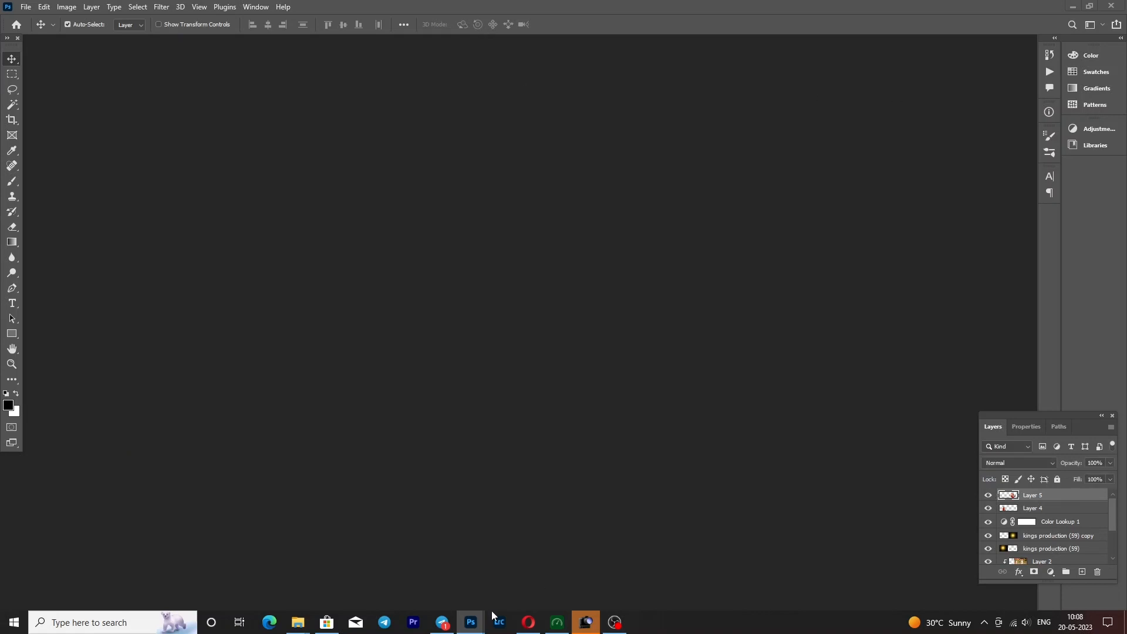
# - Bring up 5.psd and fit it on screen
pyautogui.moveTo(471, 621)
pyautogui.click(461, 578)
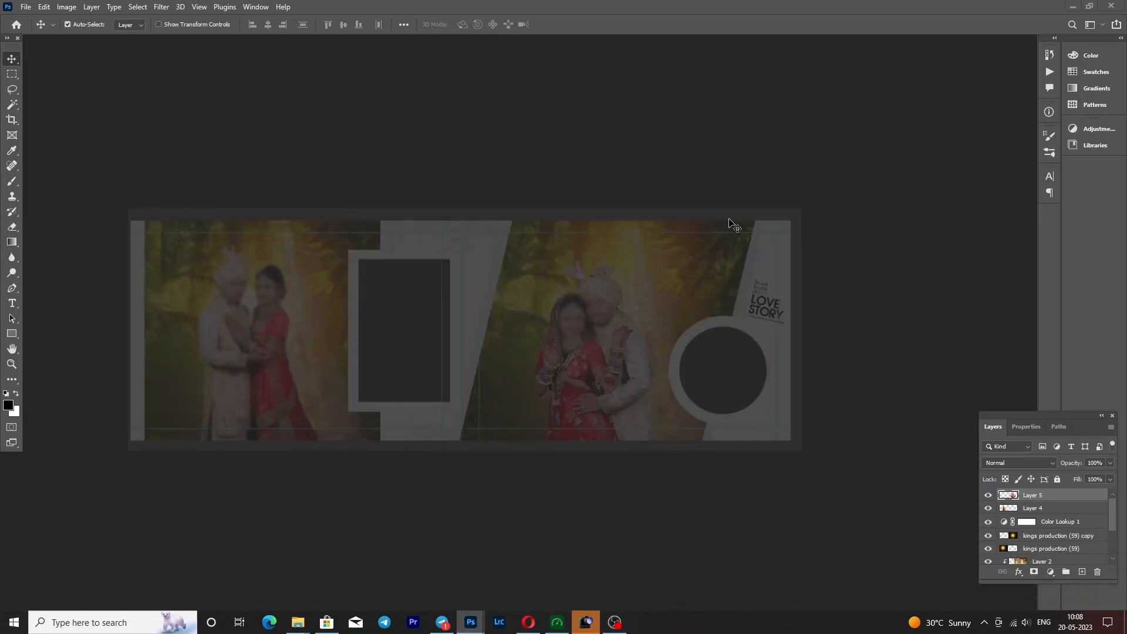
pyautogui.press('z')
pyautogui.rightClick(345, 260)
pyautogui.click(345, 261)
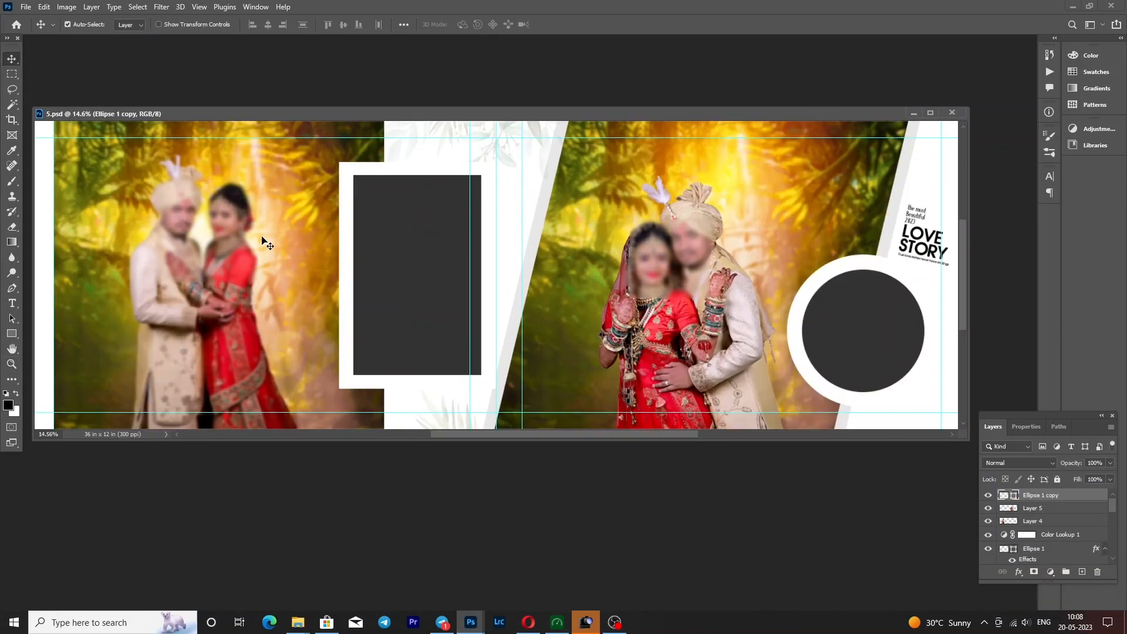
# - Hide and reshow the couples on Layer 4 and Layer 5 one after the other, and minimise 5.psd
pyautogui.click(267, 245)
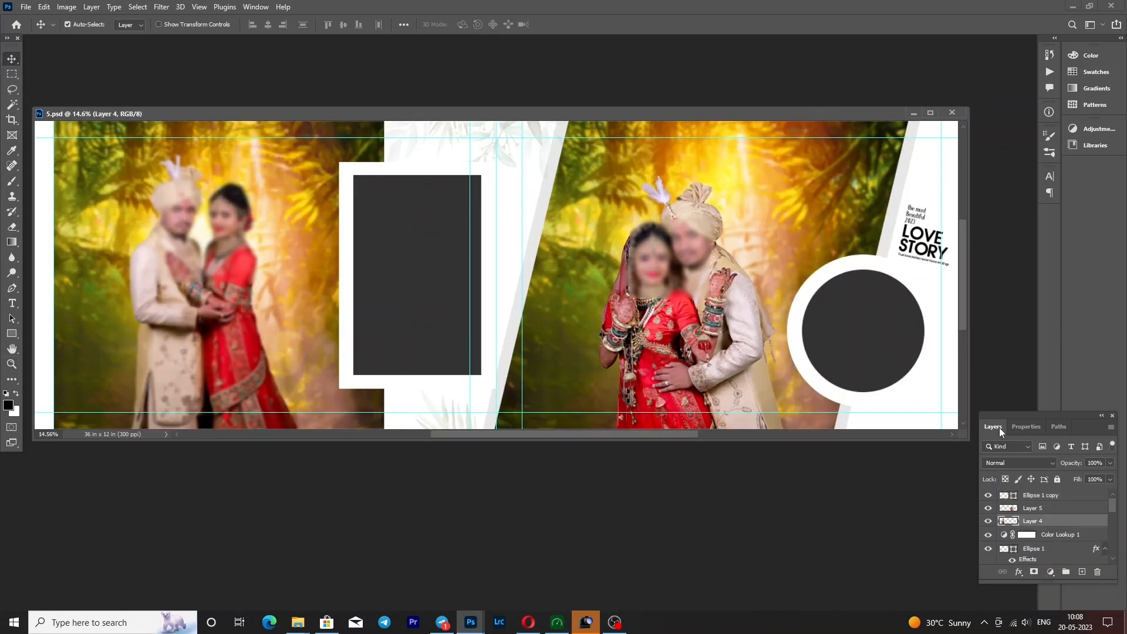
pyautogui.click(989, 522)
pyautogui.click(990, 521)
pyautogui.click(662, 287)
pyautogui.click(989, 508)
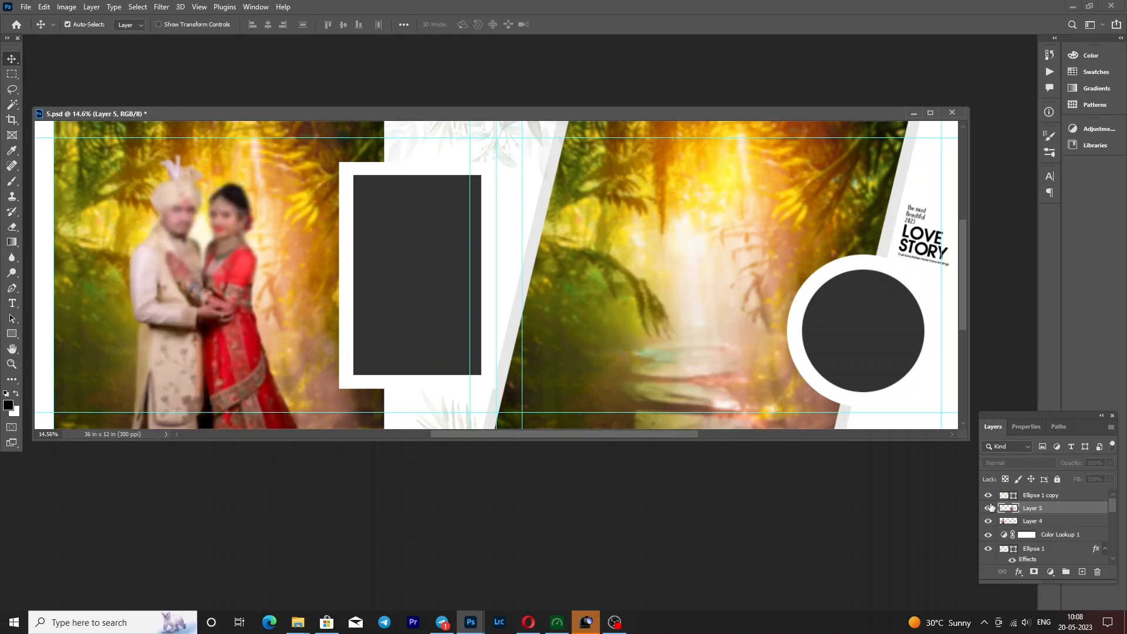
pyautogui.click(990, 508)
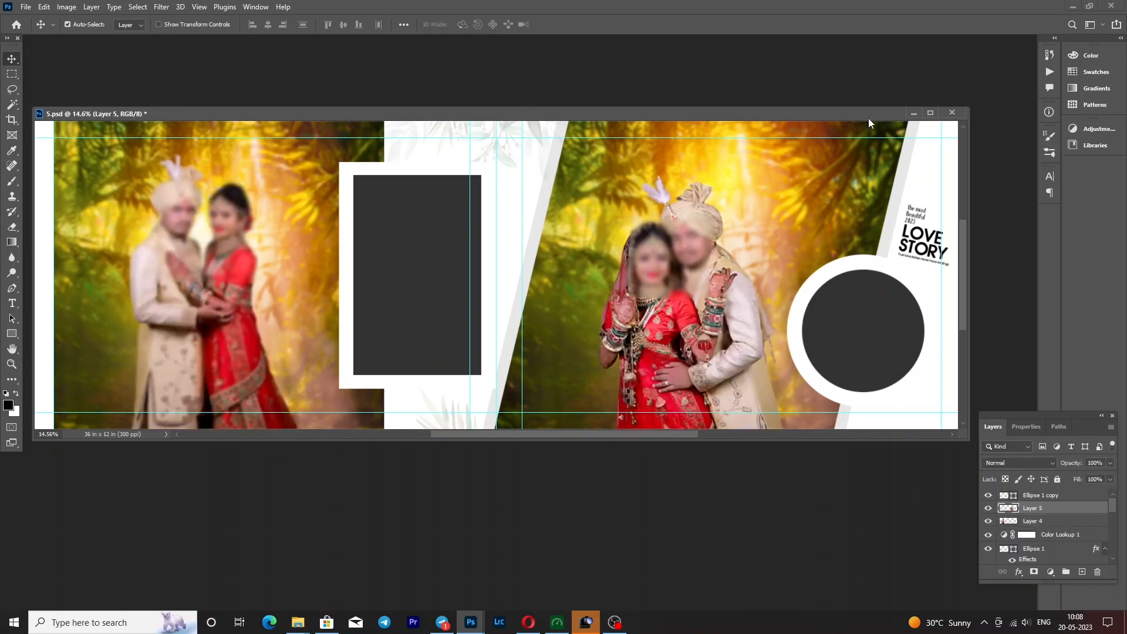
pyautogui.click(913, 115)
# - Bring up 4.psd, fit it on screen and activate the Move tool
pyautogui.moveTo(470, 622)
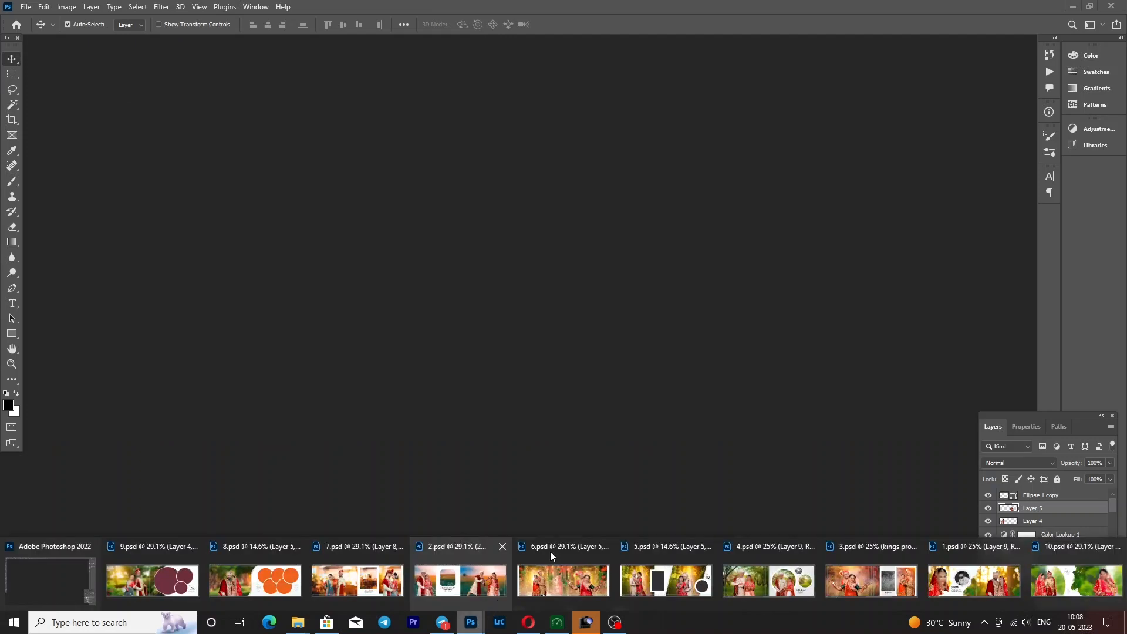
pyautogui.click(759, 590)
pyautogui.press('z')
pyautogui.rightClick(296, 279)
pyautogui.click(317, 285)
pyautogui.press('v')
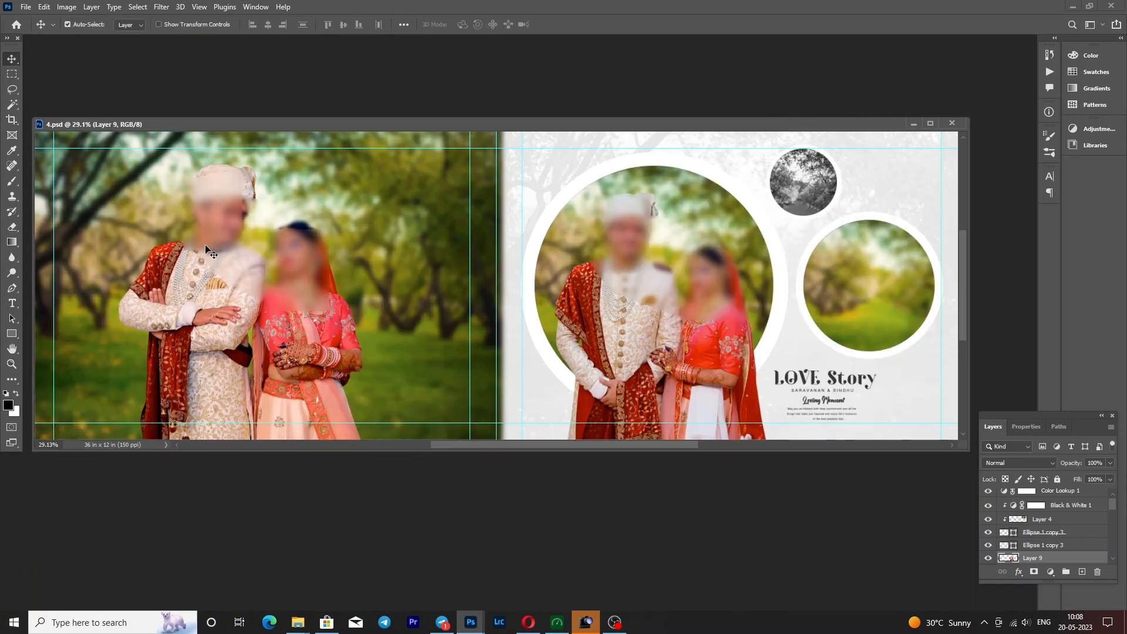
# - Hide and reshow the large couple's Layer 7 and the circle-frame couple's Layer 9, and minimise 4.psd
pyautogui.click(206, 250)
pyautogui.click(988, 558)
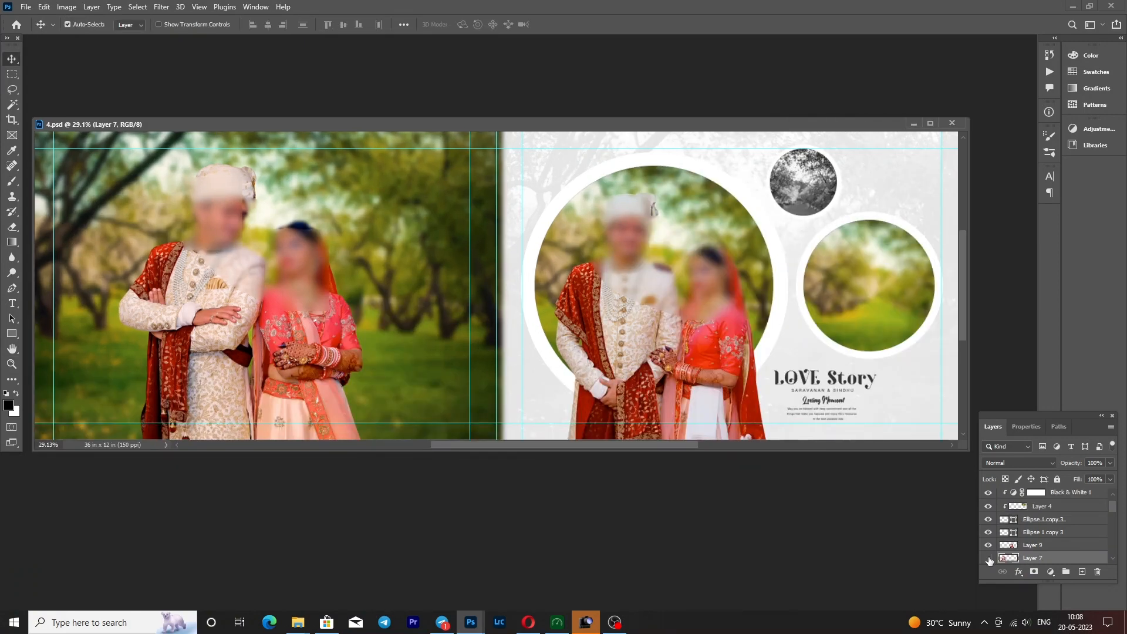
pyautogui.click(988, 558)
pyautogui.click(989, 546)
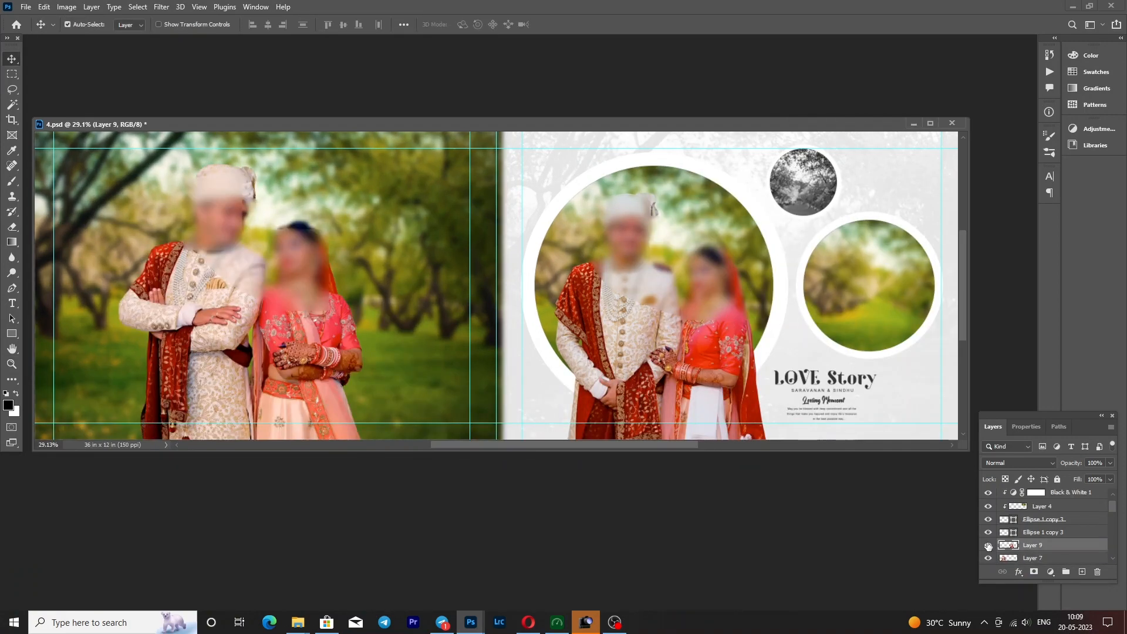
pyautogui.click(989, 546)
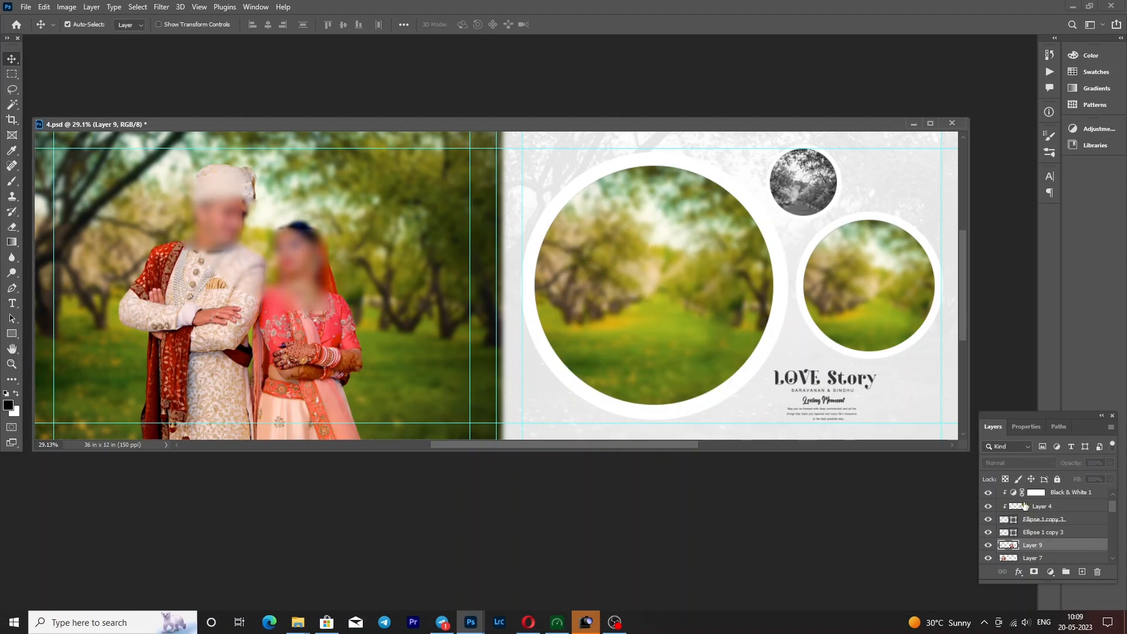
pyautogui.click(913, 123)
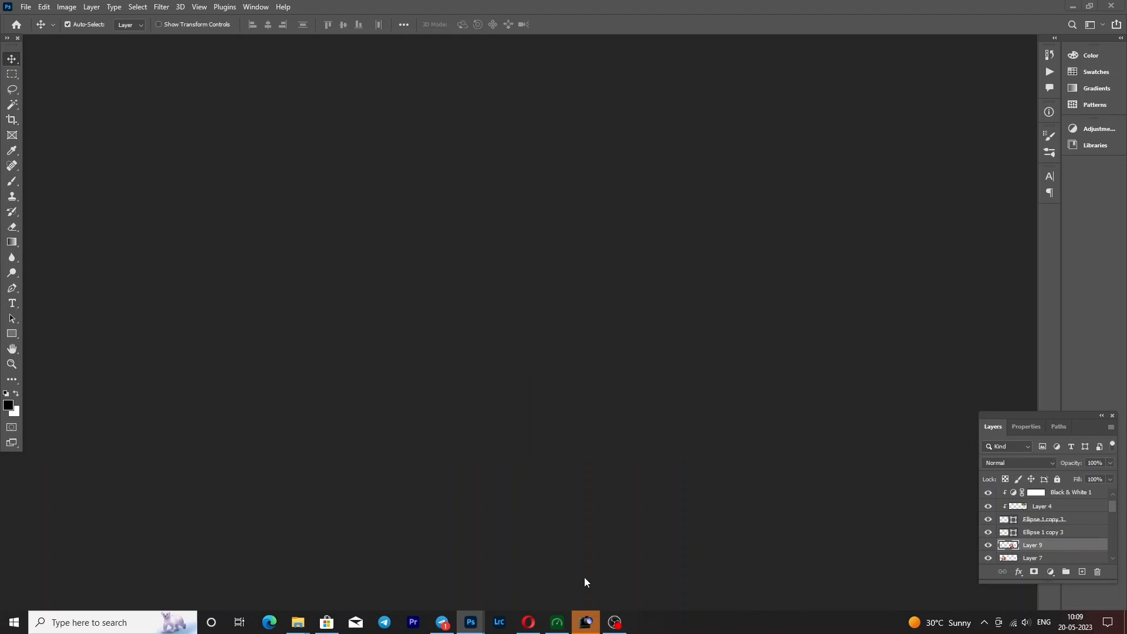
# - Bring up 3.psd, fit it on screen and activate the Move tool
pyautogui.click(463, 618)
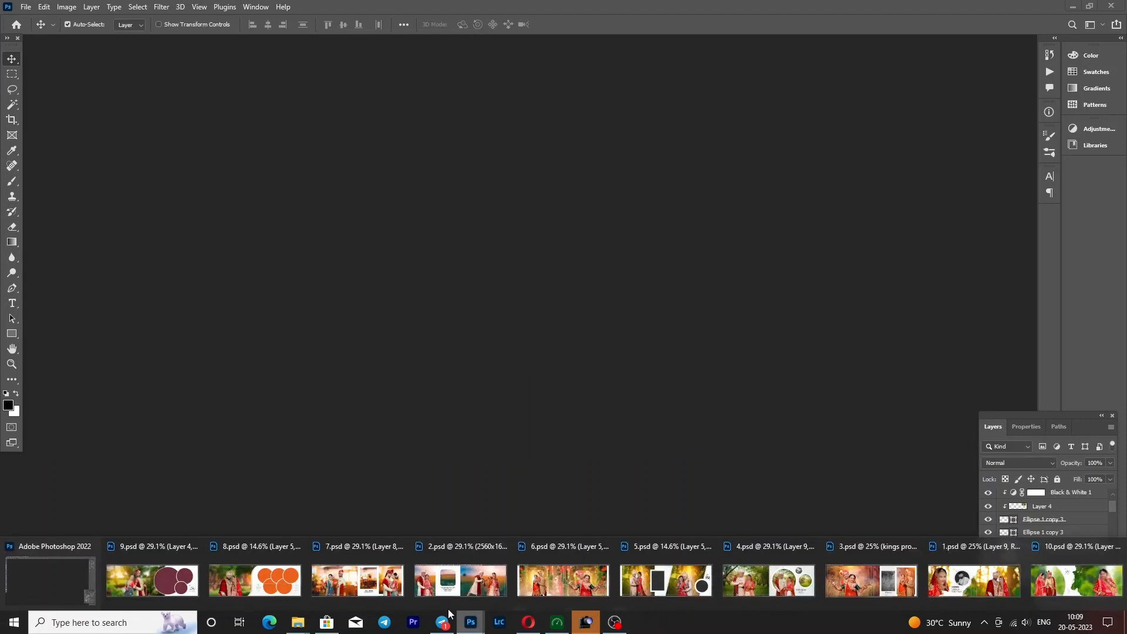
pyautogui.moveTo(889, 586)
pyautogui.click(889, 586)
pyautogui.rightClick(309, 261)
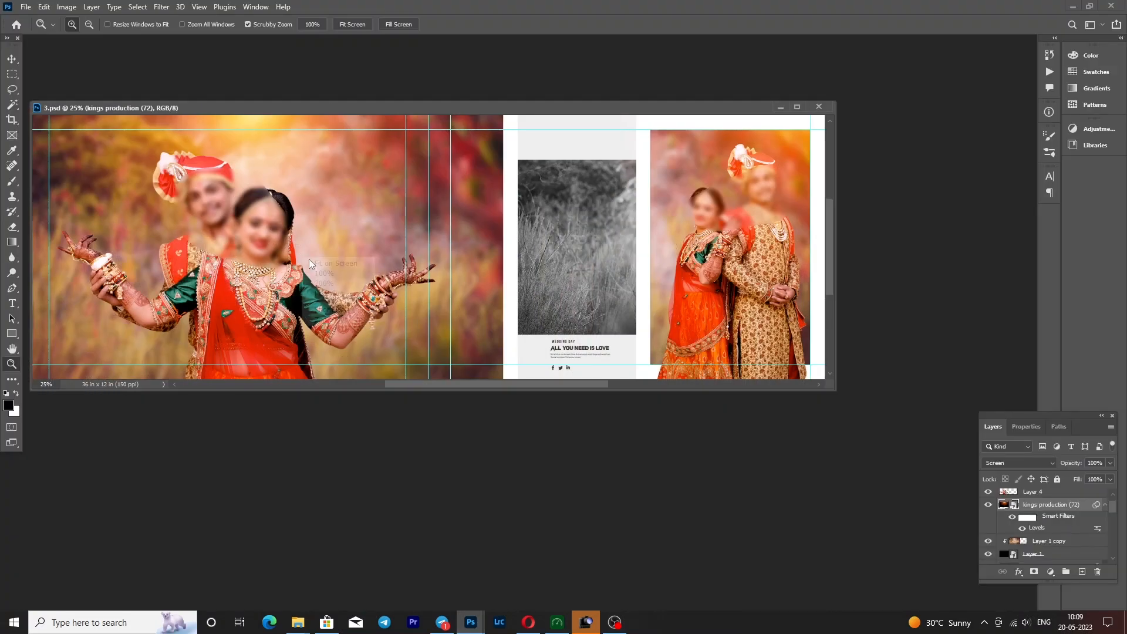
pyautogui.click(335, 263)
pyautogui.press('v')
# - Select the open-armed couple's Layer 4 in 3.psd, hide it and undo the hiding
pyautogui.click(1017, 492)
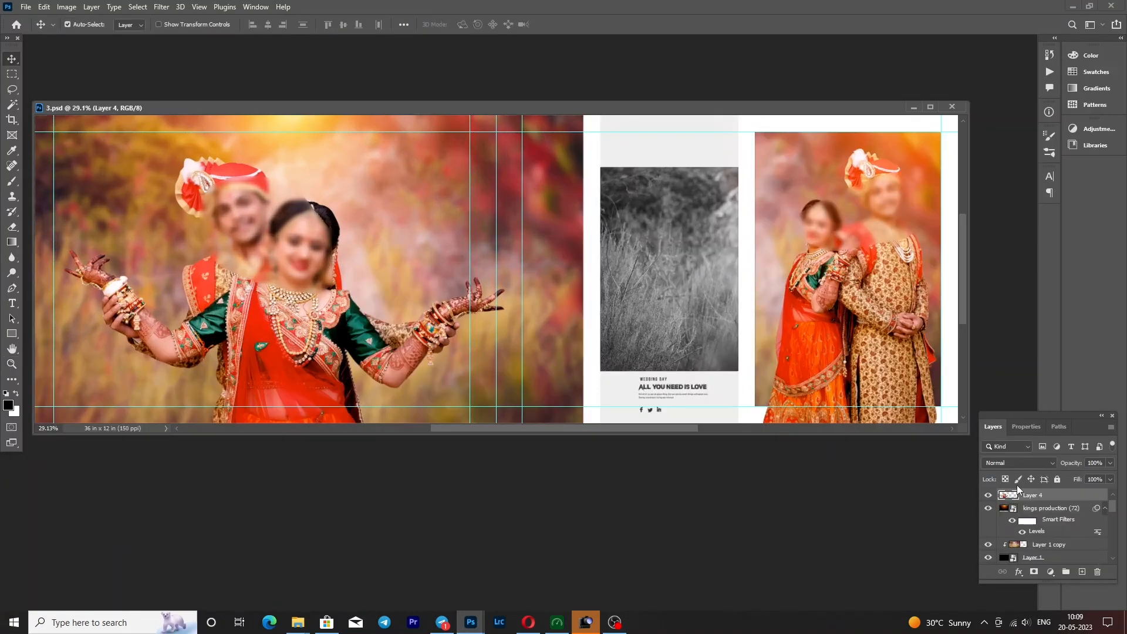
pyautogui.click(988, 496)
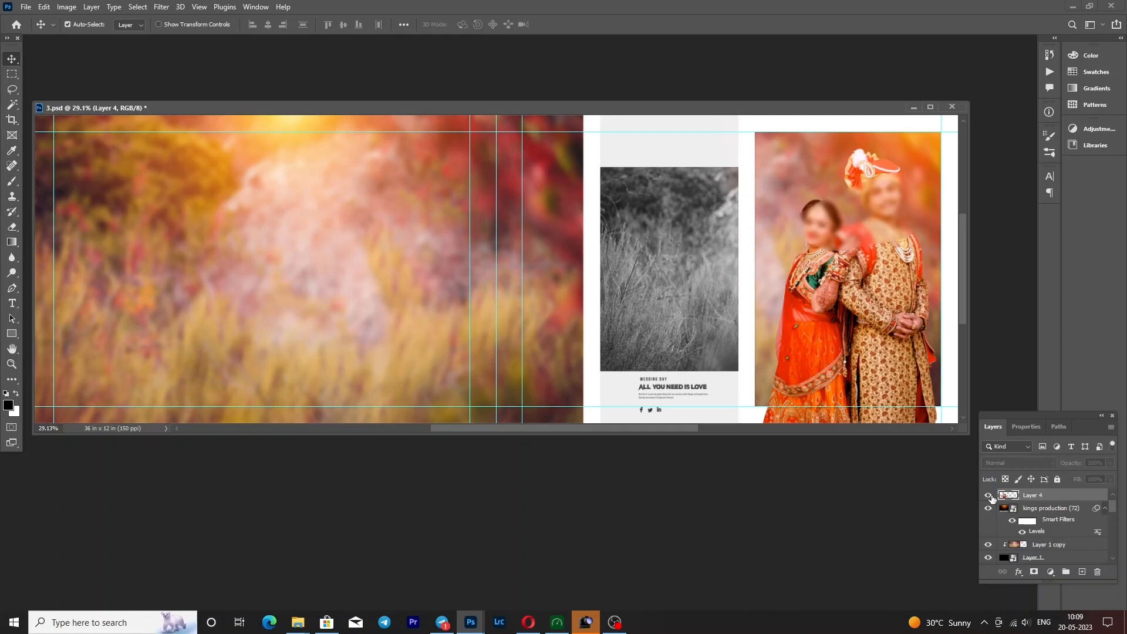
pyautogui.hotkey('ctrl', 'z')
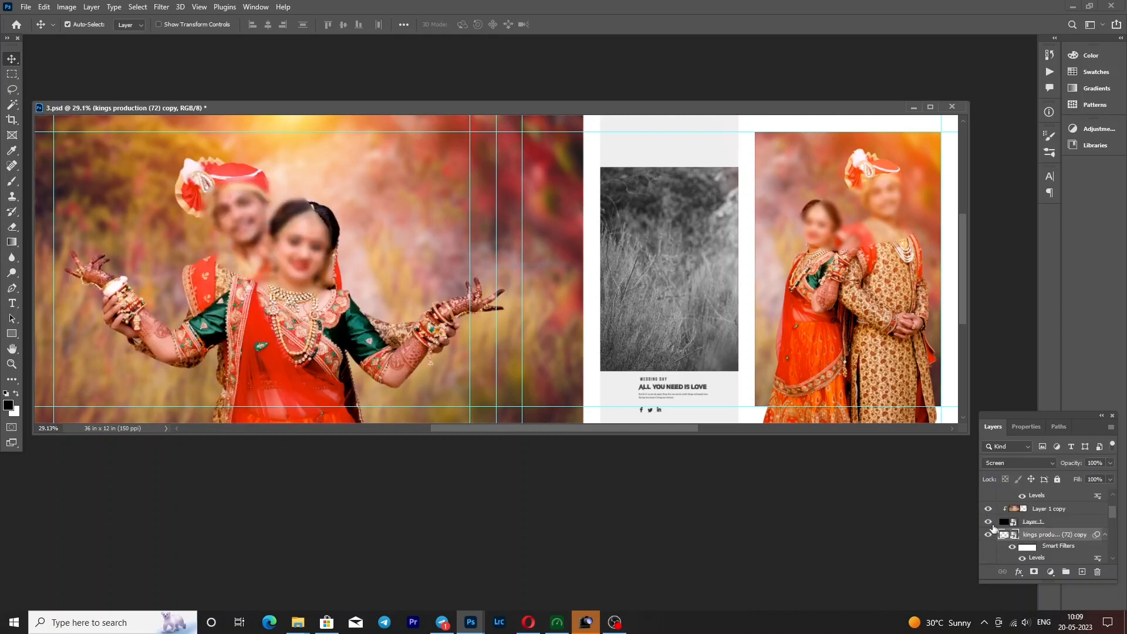
# - Select Layer 6 from the layers under the standing couple, toggle its visibility off and on, and minimise 3.psd
pyautogui.rightClick(895, 300)
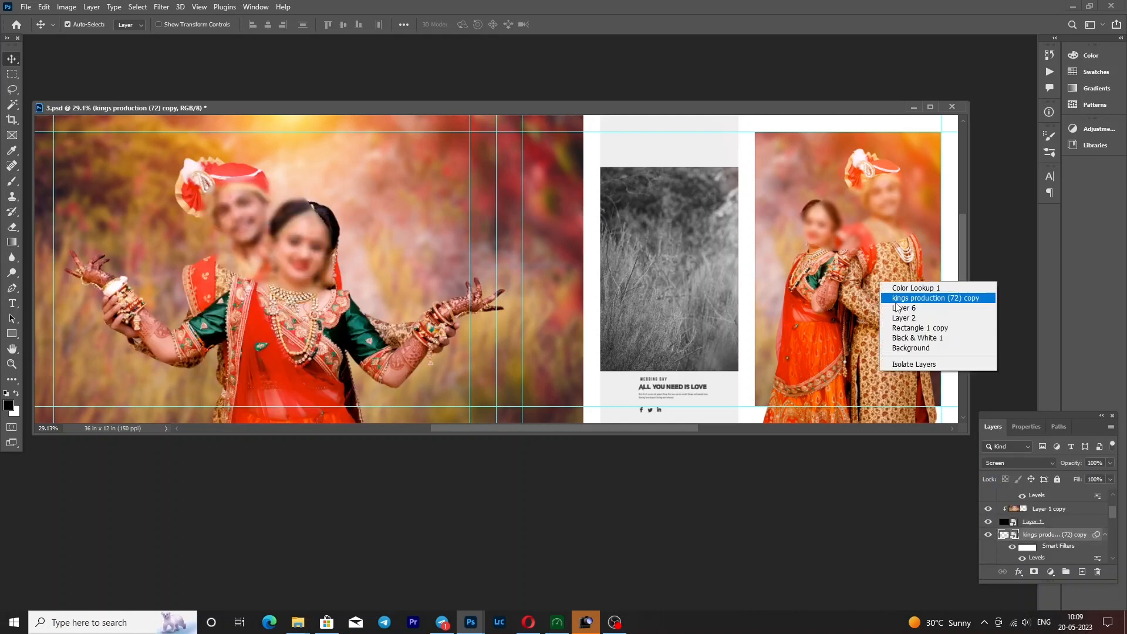
pyautogui.click(897, 307)
pyautogui.click(988, 558)
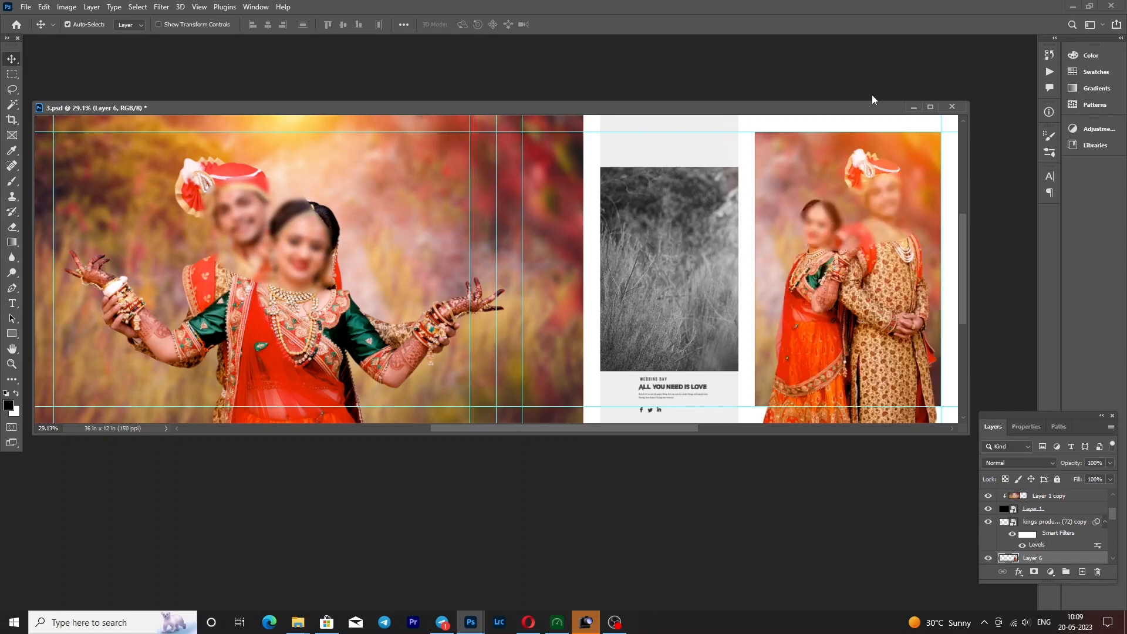
pyautogui.click(914, 107)
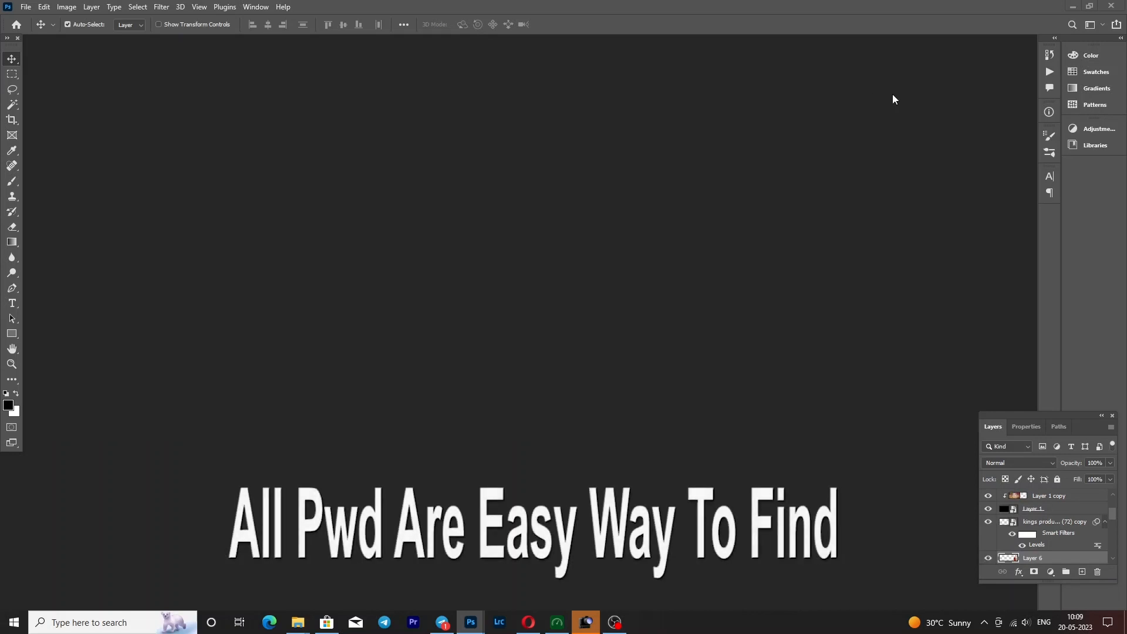
# - Bring up 1.psd and fit it on screen
pyautogui.click(470, 623)
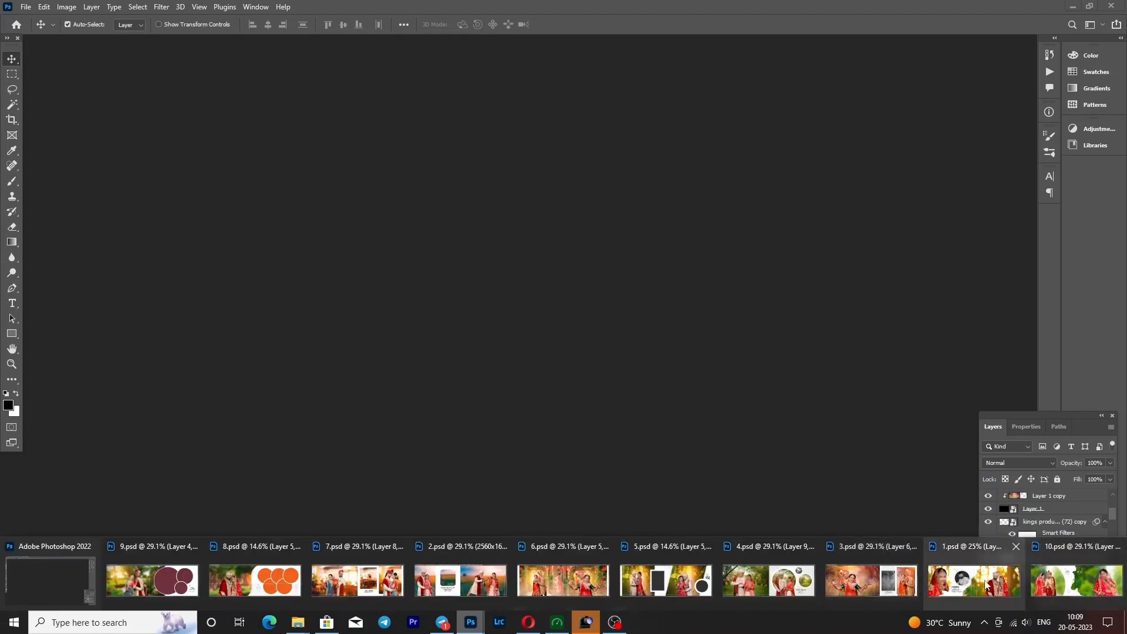
pyautogui.click(986, 586)
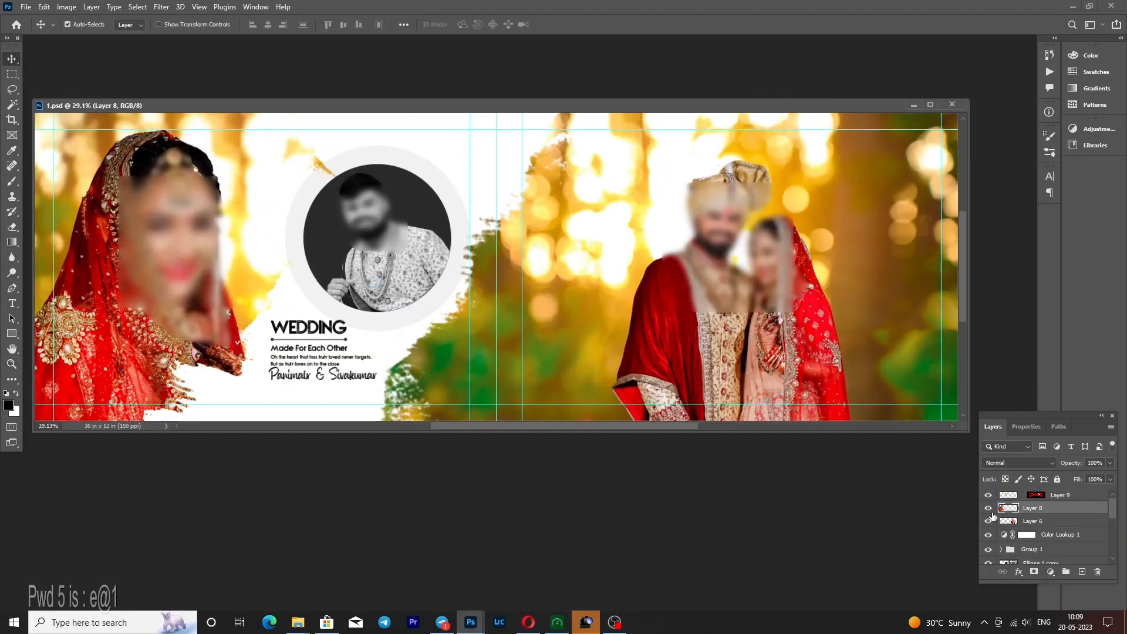
# - Hide and reshow the bride's Layer 8 and the couple's Layer 6, and minimise 1.psd
pyautogui.click(988, 508)
pyautogui.click(988, 508)
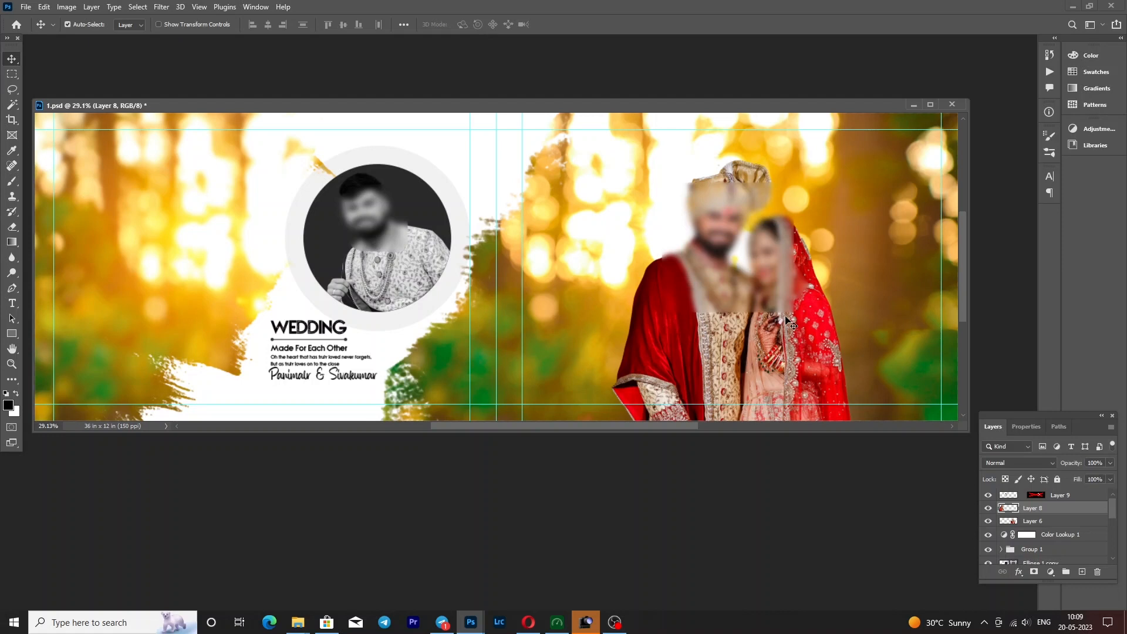
pyautogui.click(787, 321)
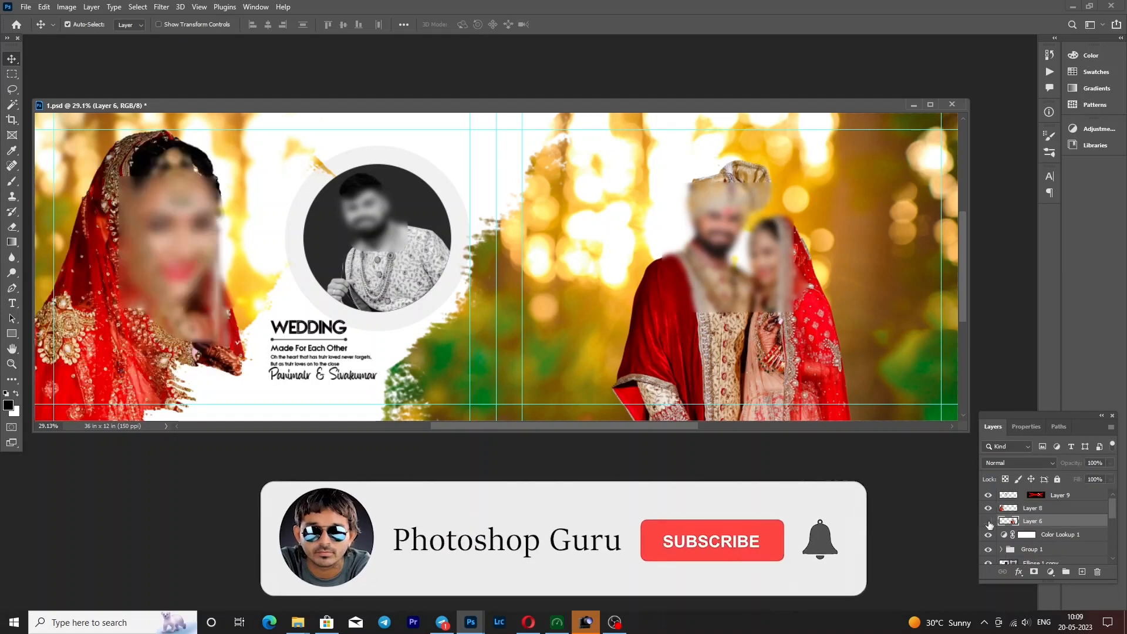
pyautogui.click(911, 104)
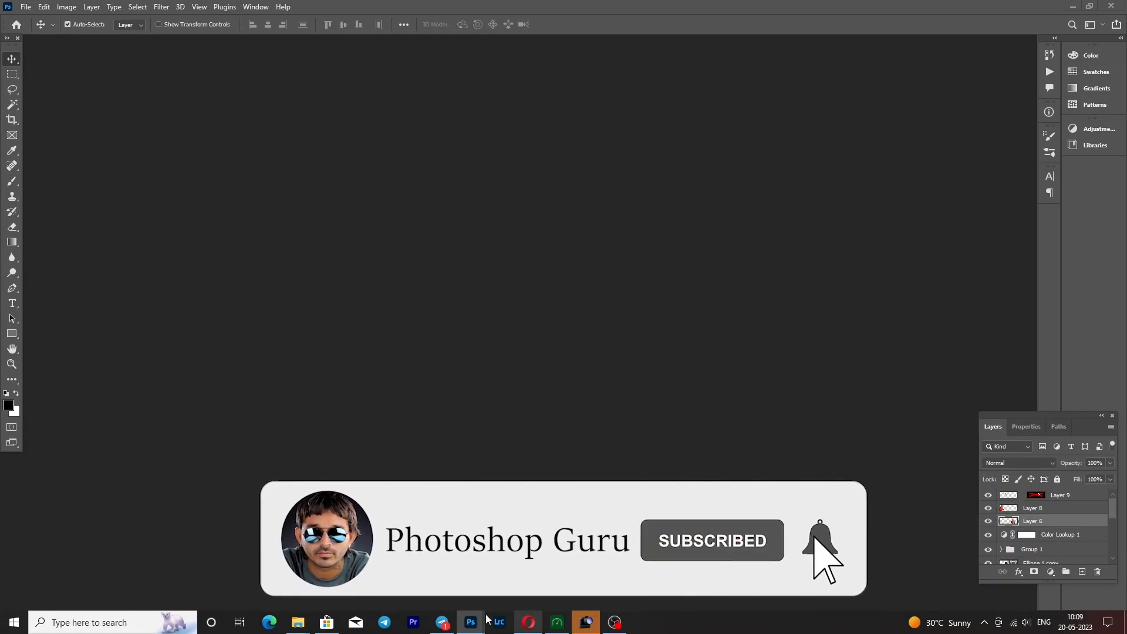
# - Bring up 10.psd from the open documents
pyautogui.click(470, 622)
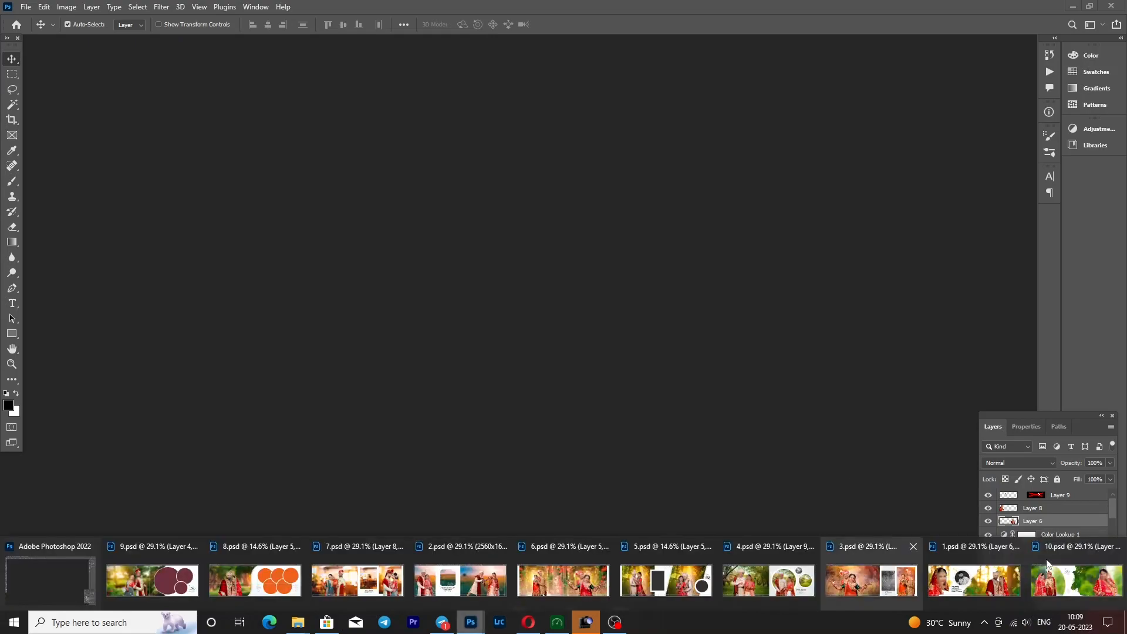